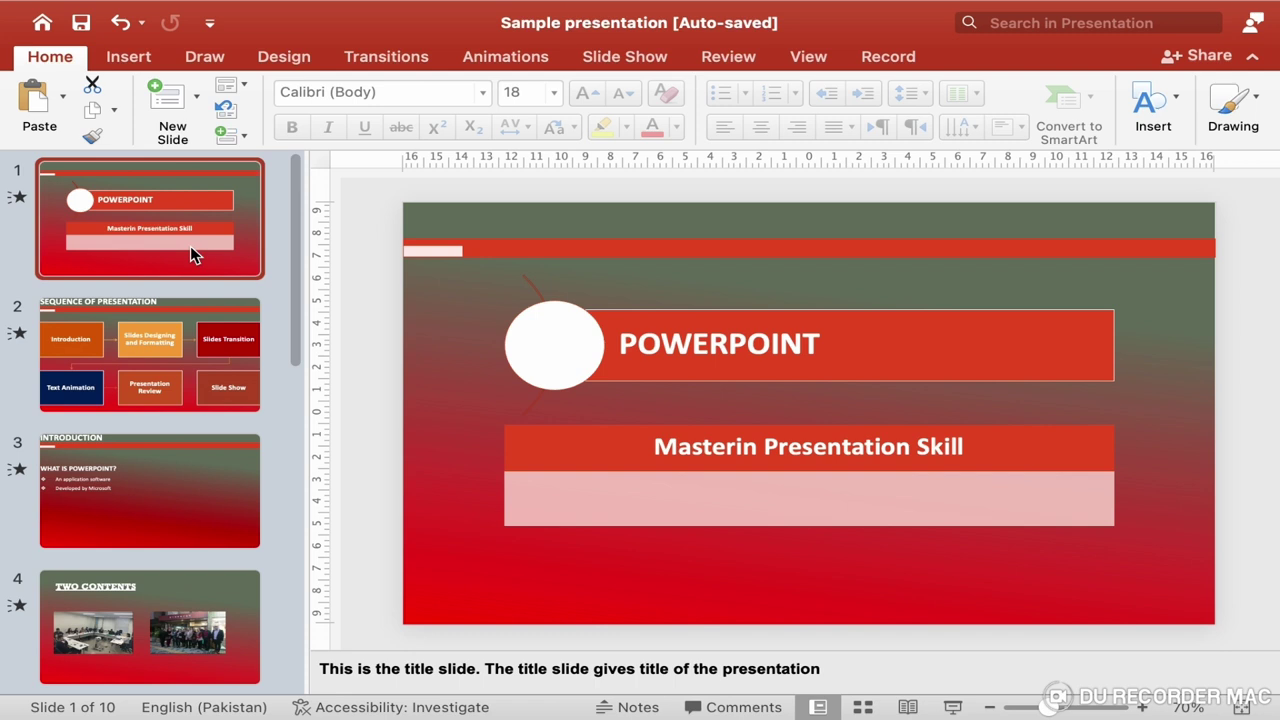
Step: Select the Introduction slide and choose the Back or Previous action button from the Shapes gallery
{"action": "left_click", "coordinate": [117, 504]}
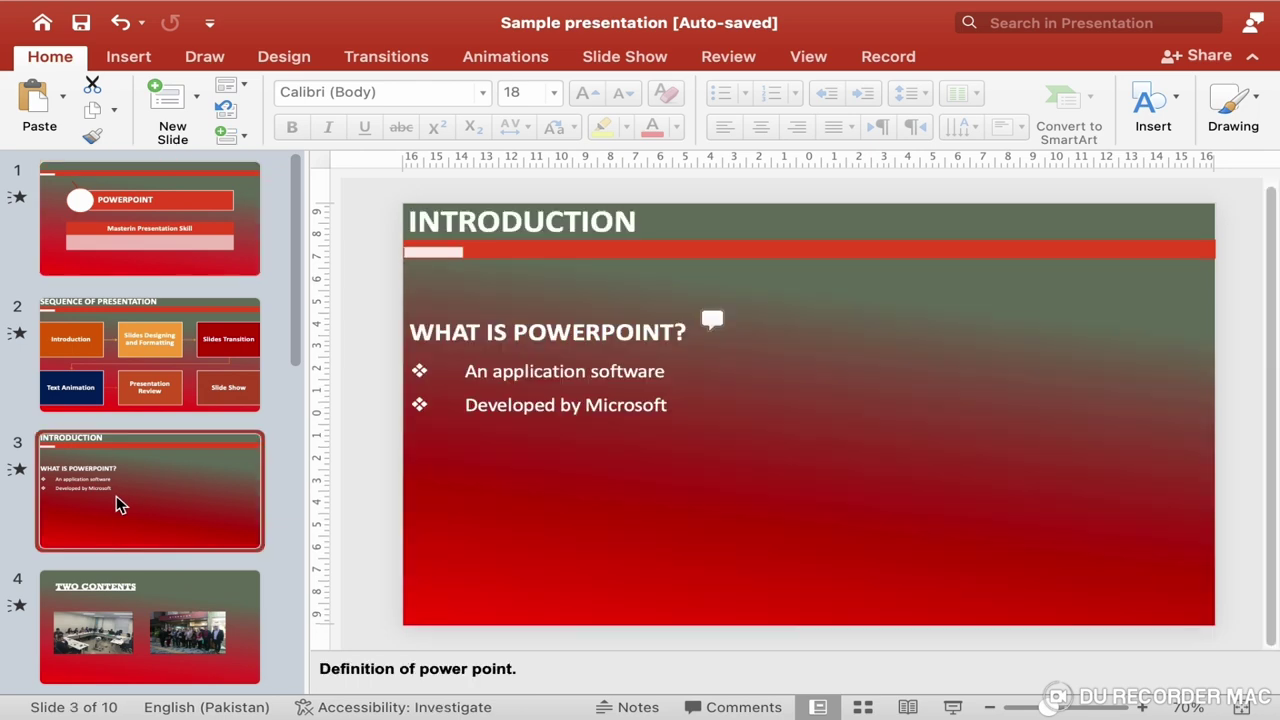
{"action": "left_click", "coordinate": [130, 60]}
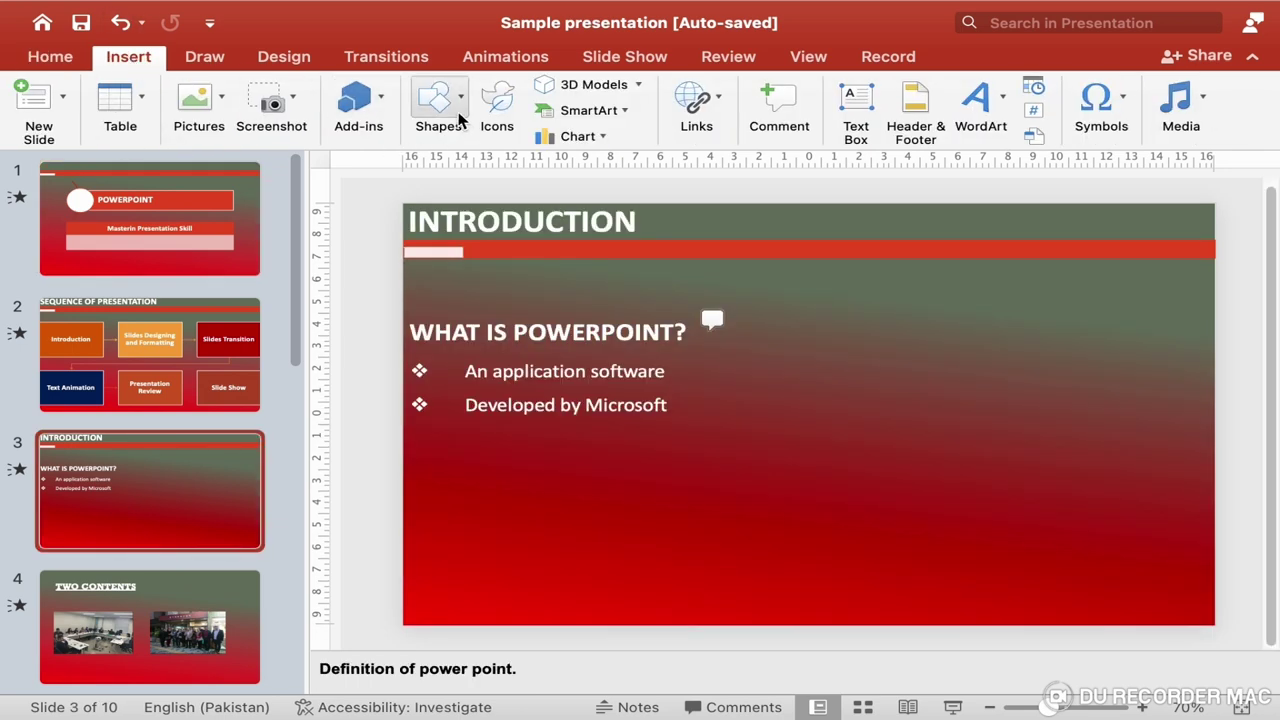
{"action": "left_click", "coordinate": [457, 122]}
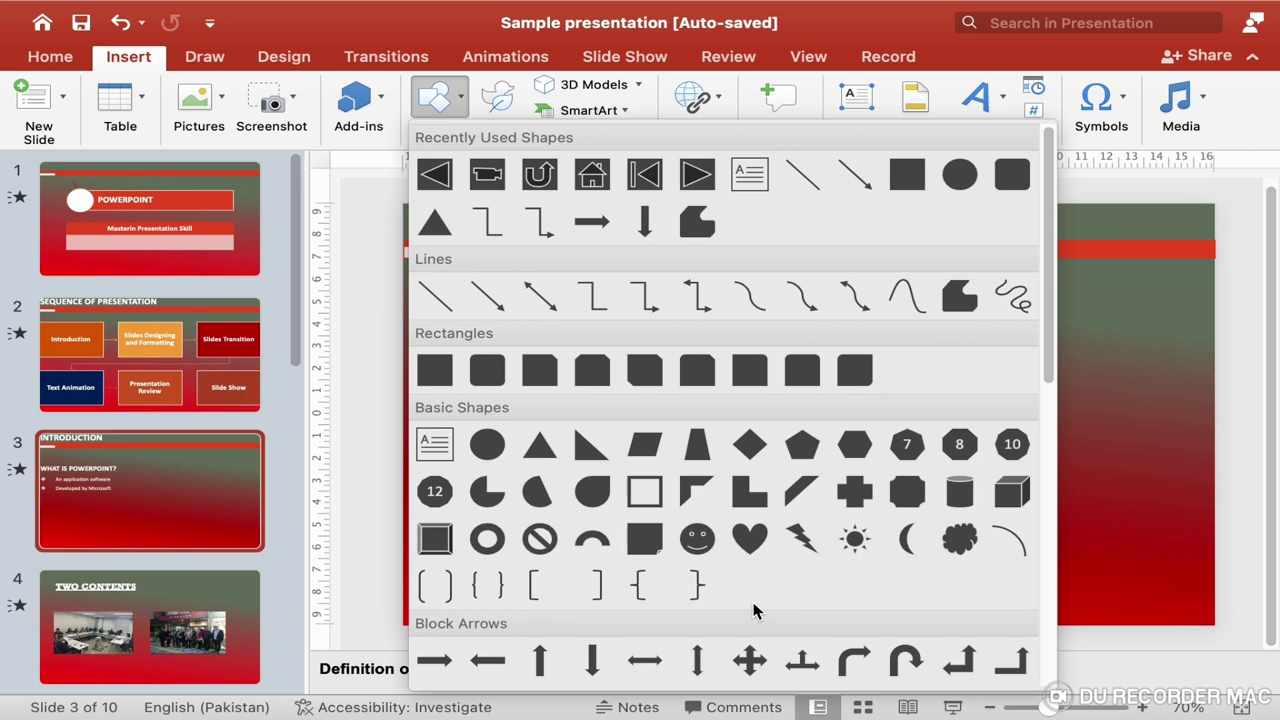
{"action": "scroll", "coordinate": [755, 611], "scroll_direction": "down", "scroll_amount": 2}
{"action": "scroll", "coordinate": [755, 611], "scroll_direction": "down", "scroll_amount": 5}
{"action": "scroll", "coordinate": [755, 611], "scroll_direction": "down", "scroll_amount": 2}
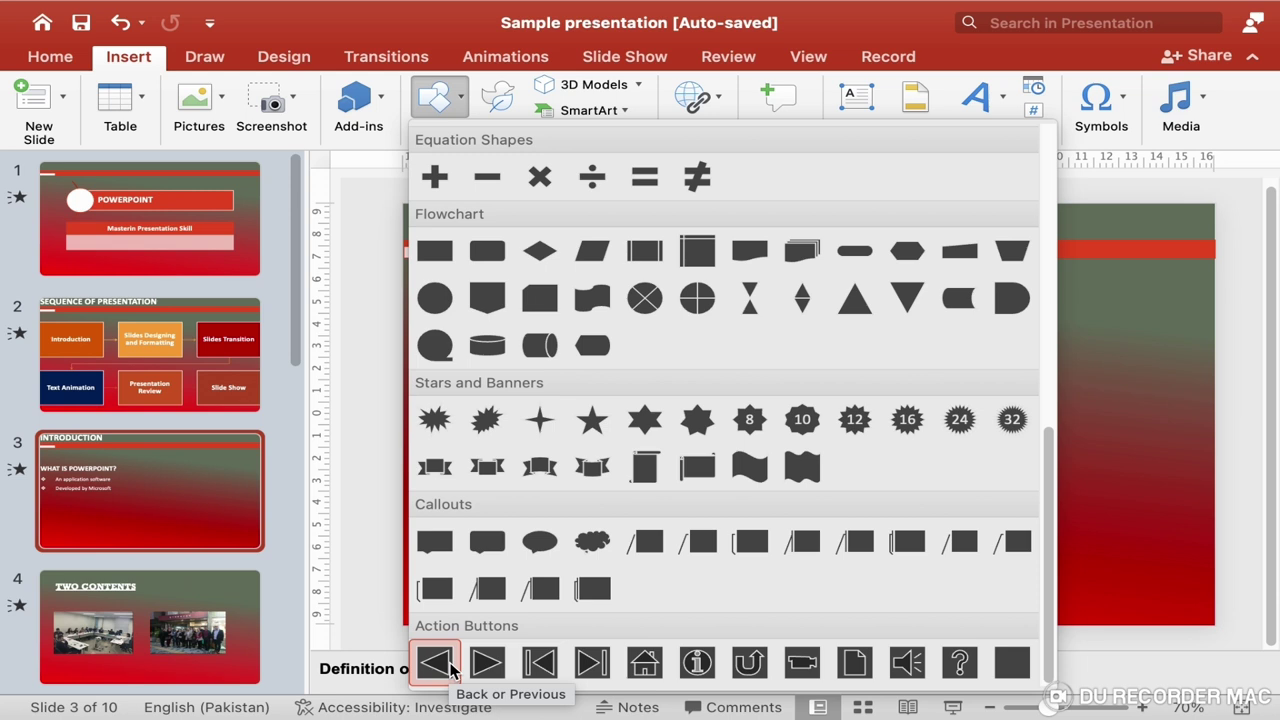
{"action": "left_click", "coordinate": [449, 668]}
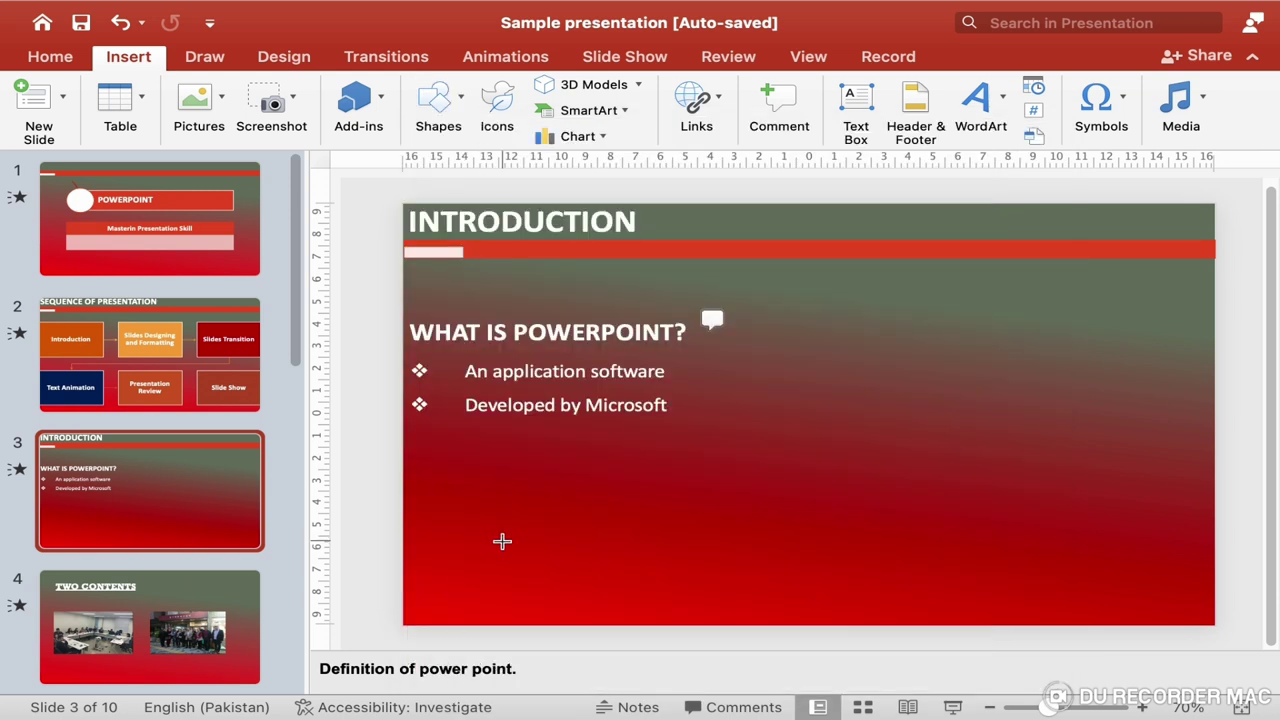
Step: Draw a back-arrow action button at the slide's bottom-left, linked to Previous Slide
{"action": "left_click_drag", "start_coordinate": [502, 541], "coordinate": [620, 606]}
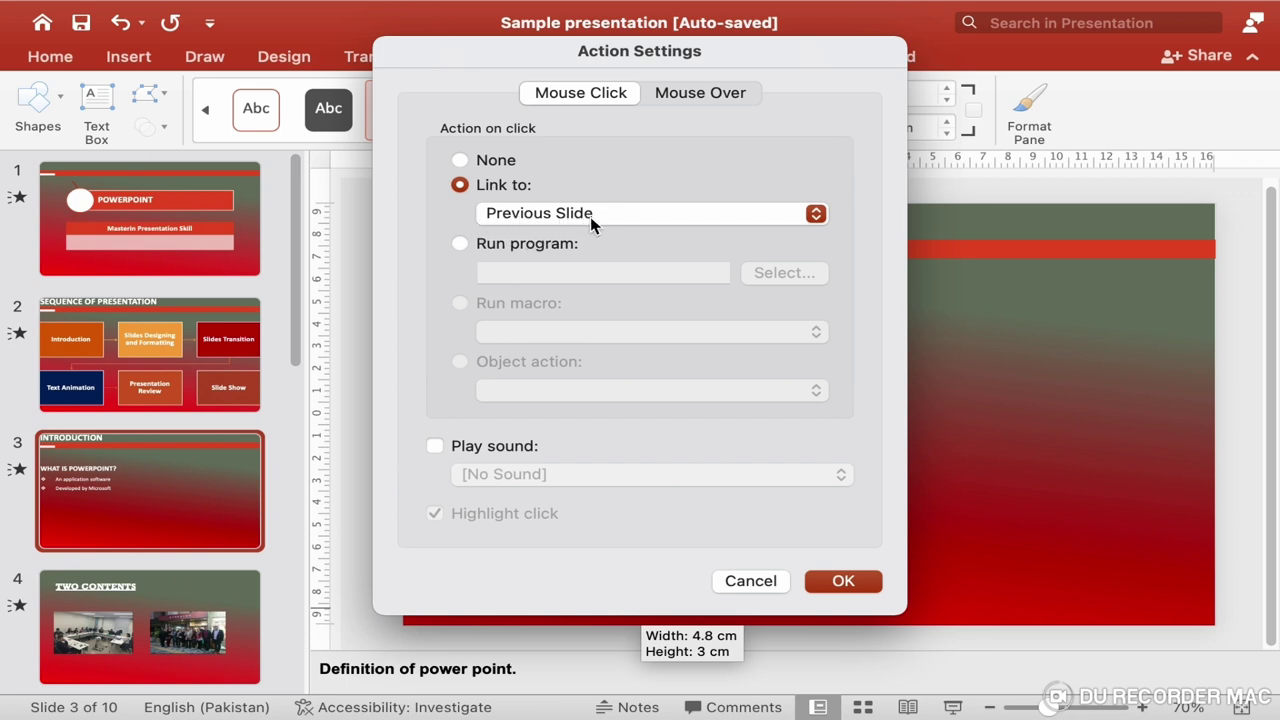
{"action": "left_click", "coordinate": [590, 216]}
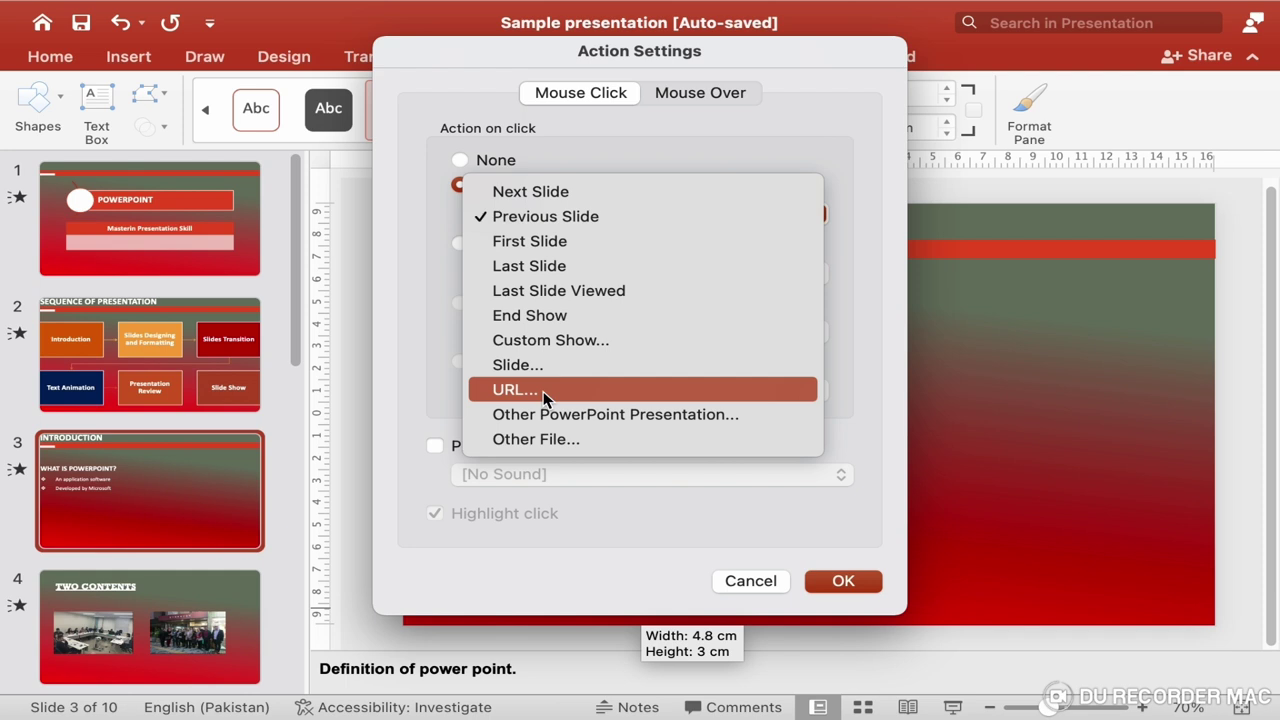
{"action": "left_click", "coordinate": [428, 274]}
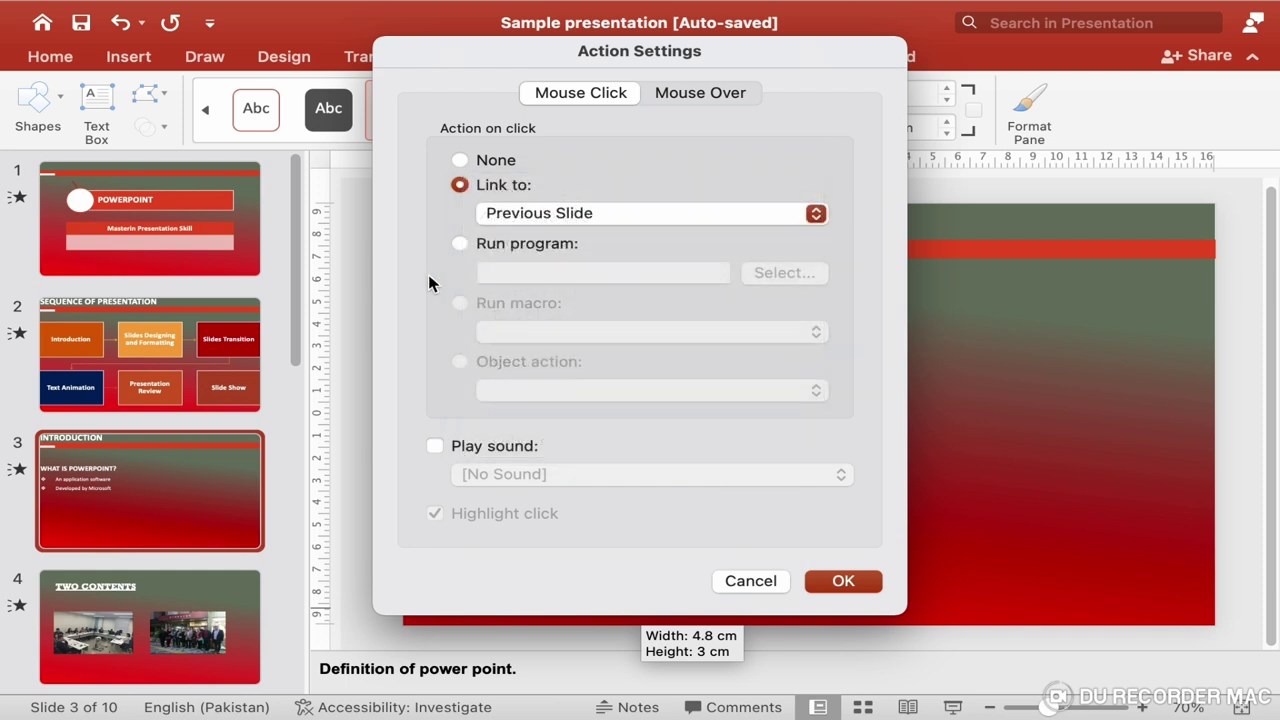
{"action": "left_click", "coordinate": [843, 582]}
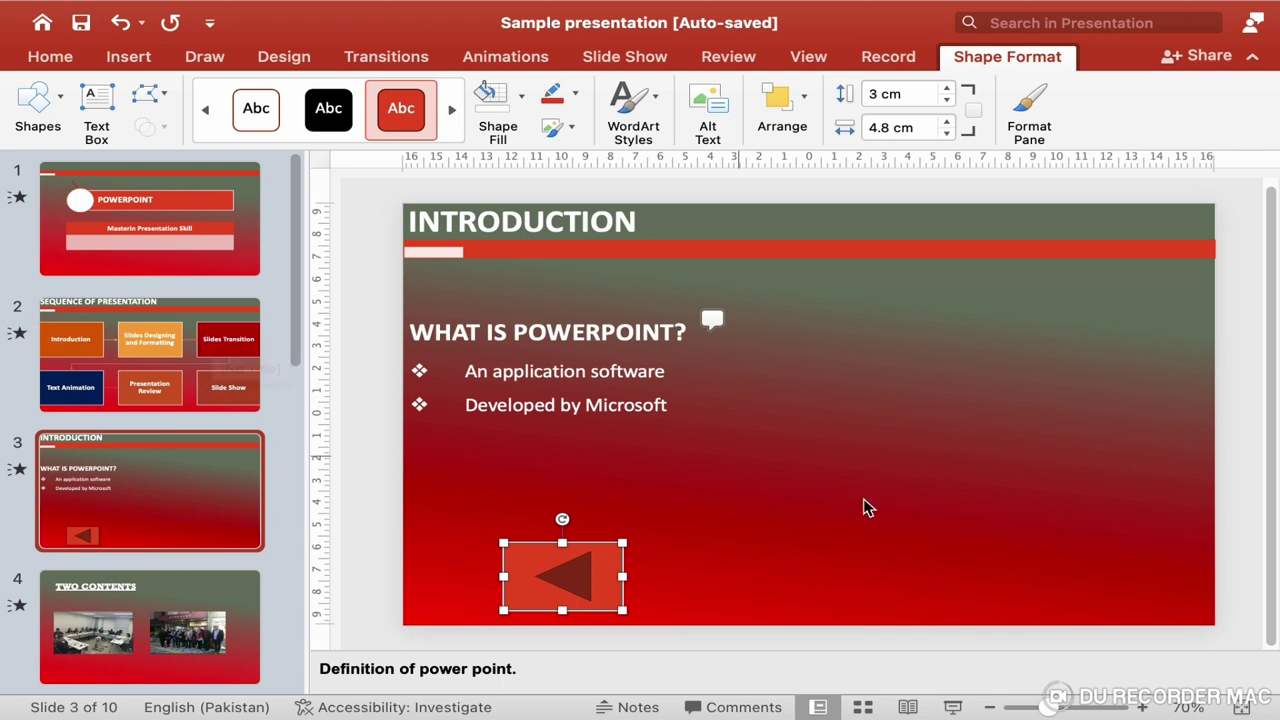
{"action": "mouse_move", "coordinate": [957, 715]}
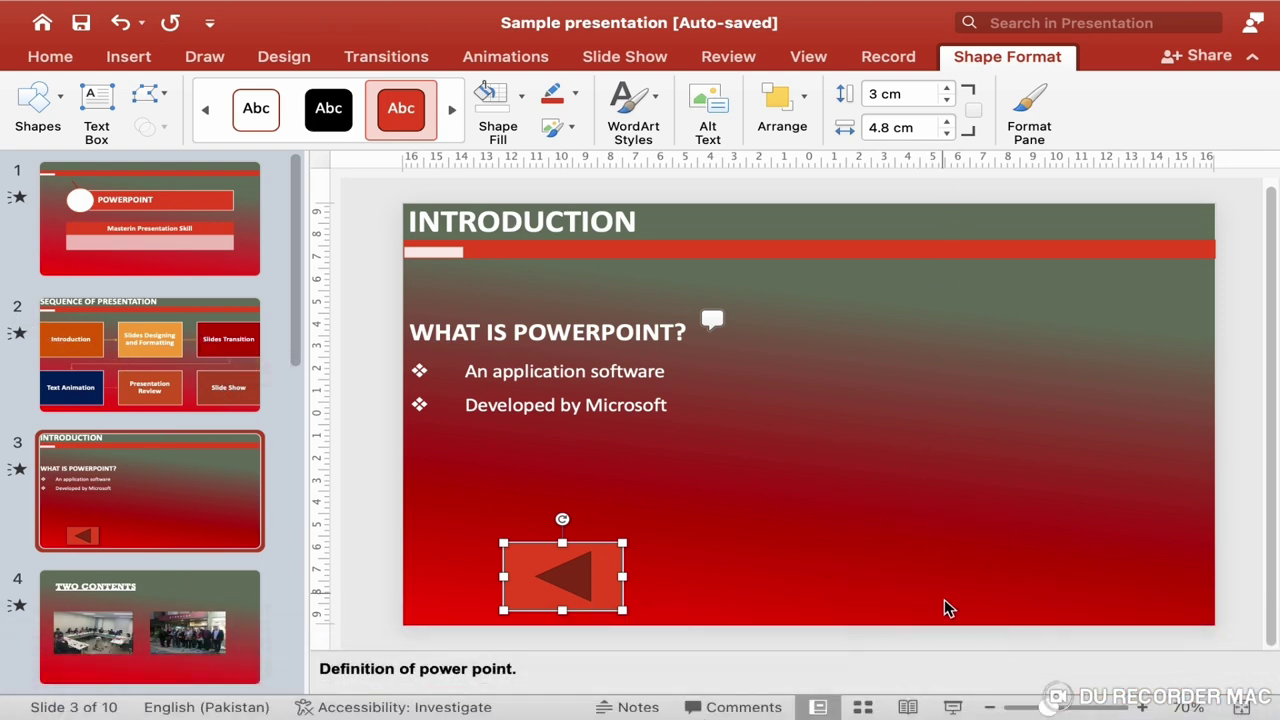
{"action": "left_click", "coordinate": [953, 707]}
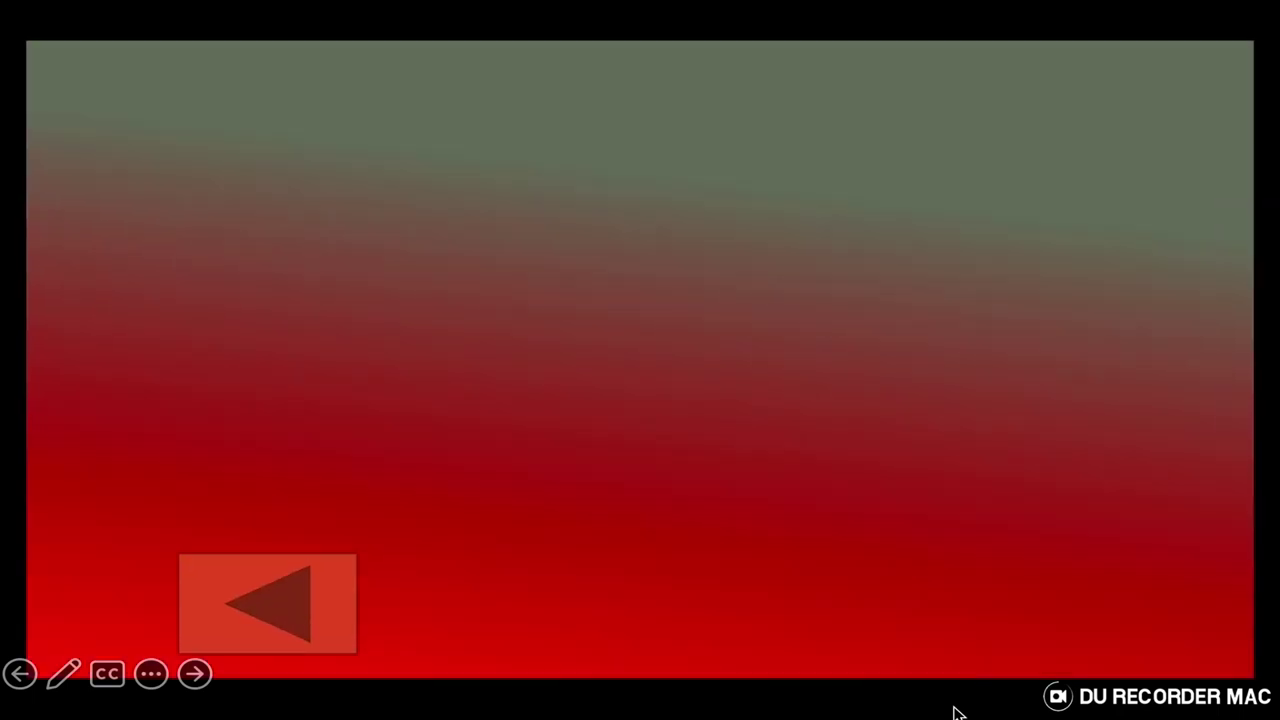
{"action": "left_click", "coordinate": [229, 632]}
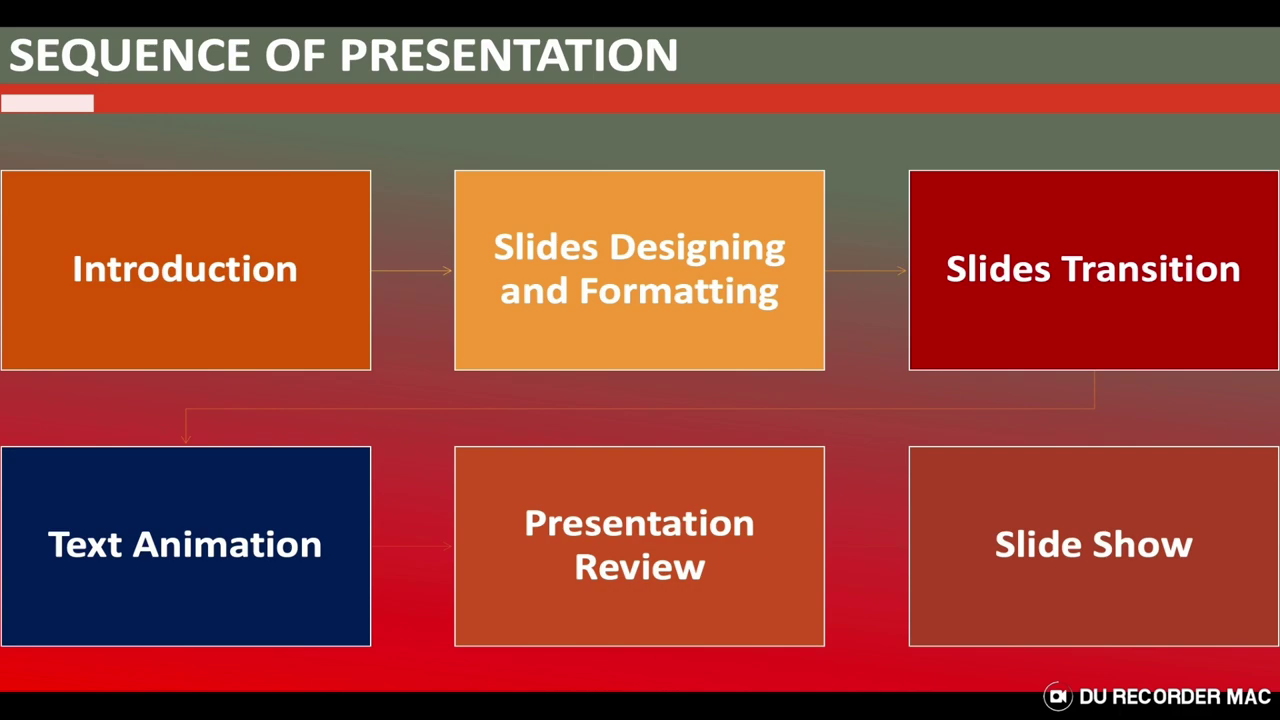
{"action": "key", "text": "Escape"}
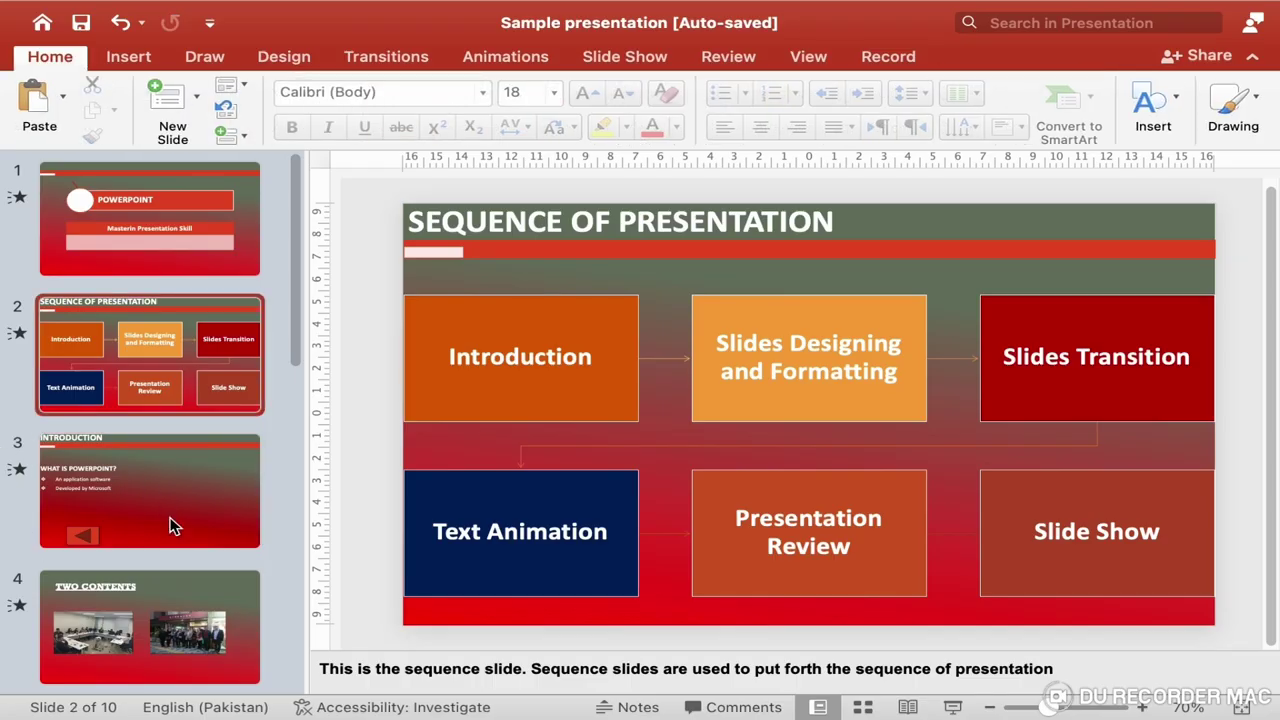
{"action": "left_click", "coordinate": [174, 528]}
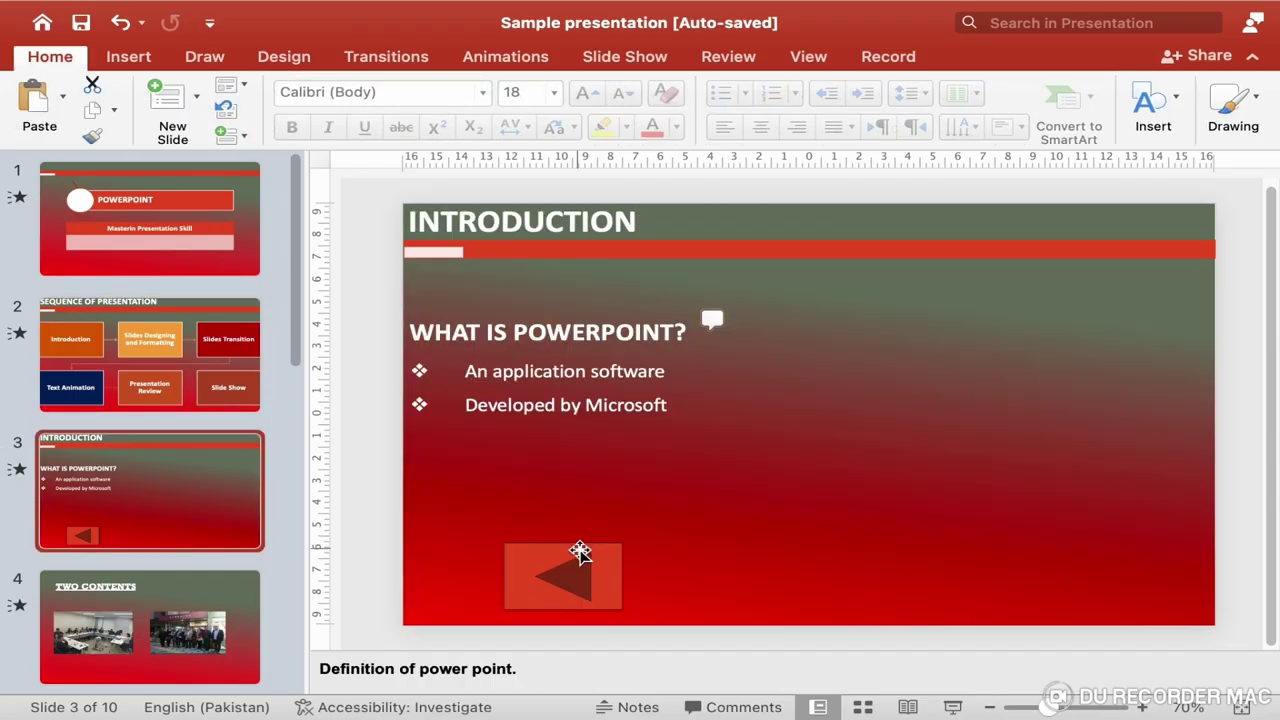
{"action": "left_click", "coordinate": [580, 551]}
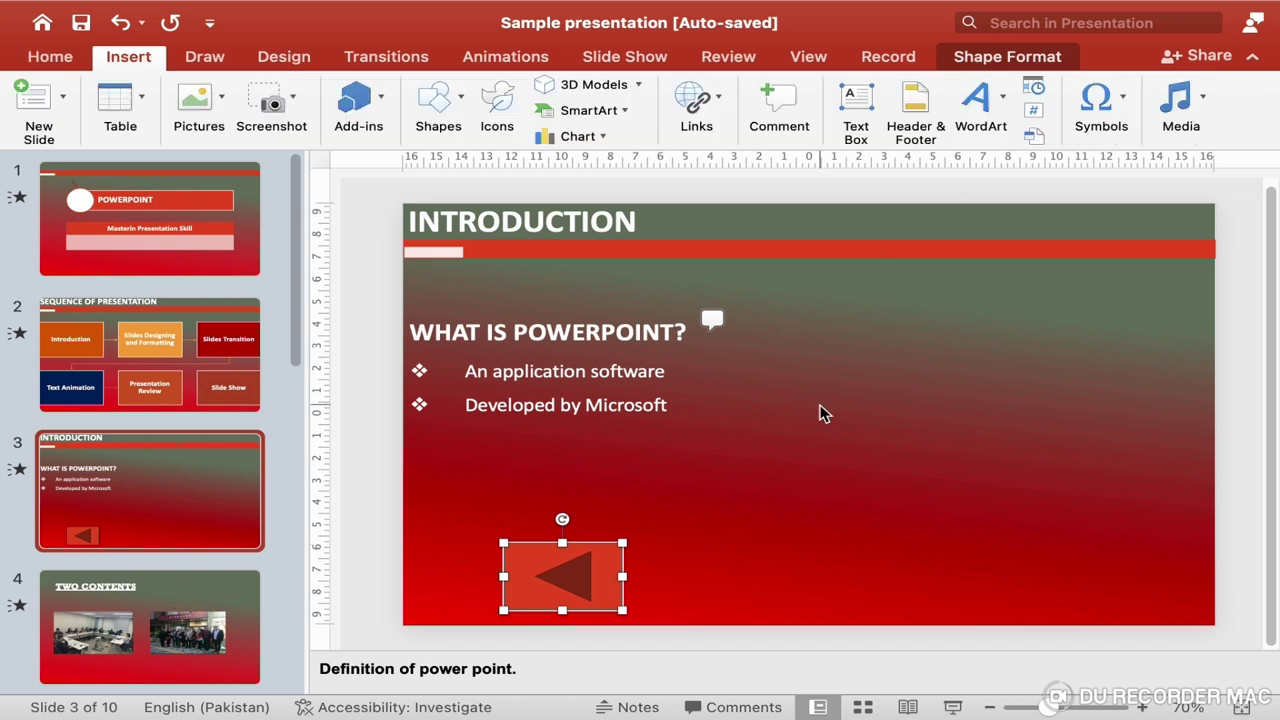
Step: Give the back-arrow button a white shape fill
{"action": "left_click", "coordinate": [1007, 58]}
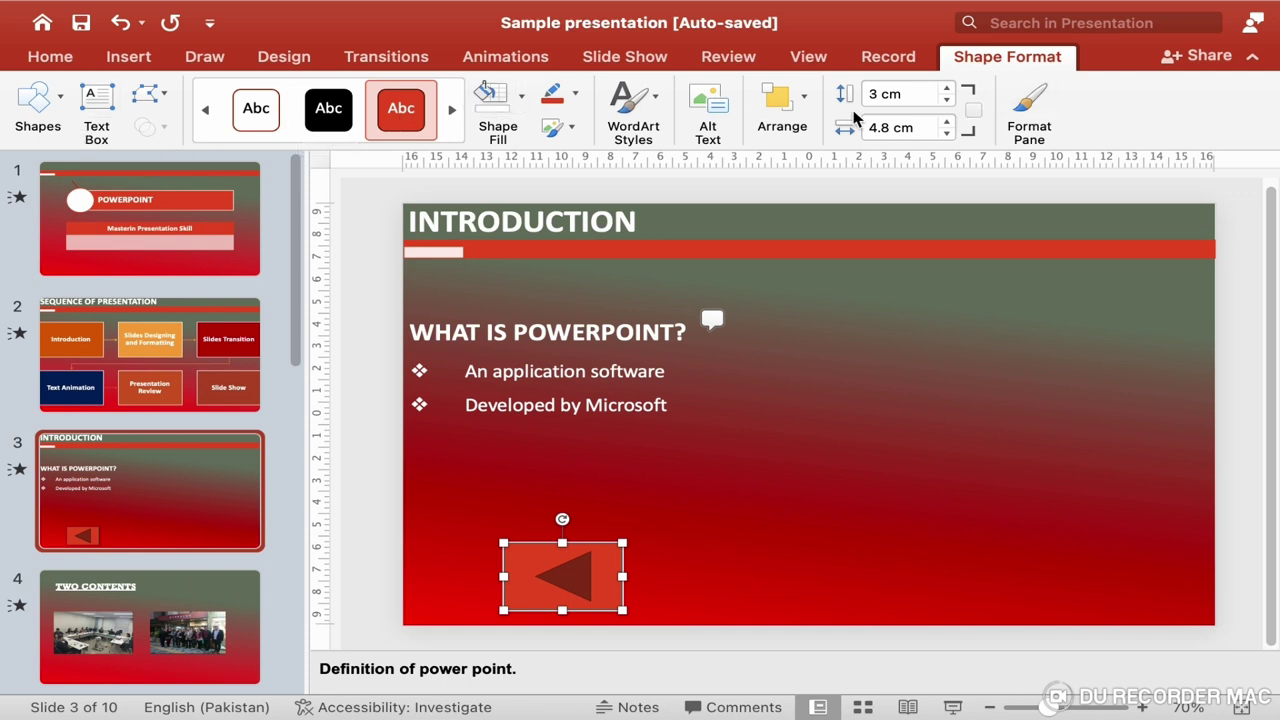
{"action": "left_click", "coordinate": [520, 97]}
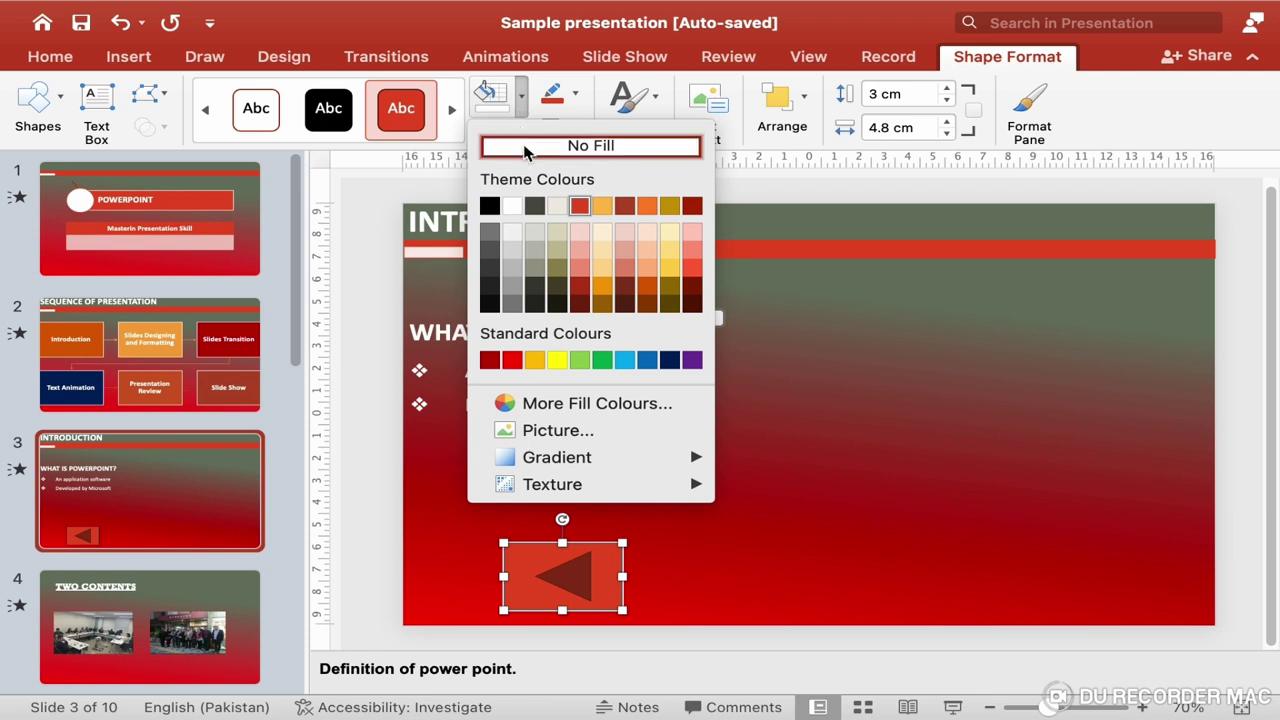
{"action": "left_click", "coordinate": [513, 206]}
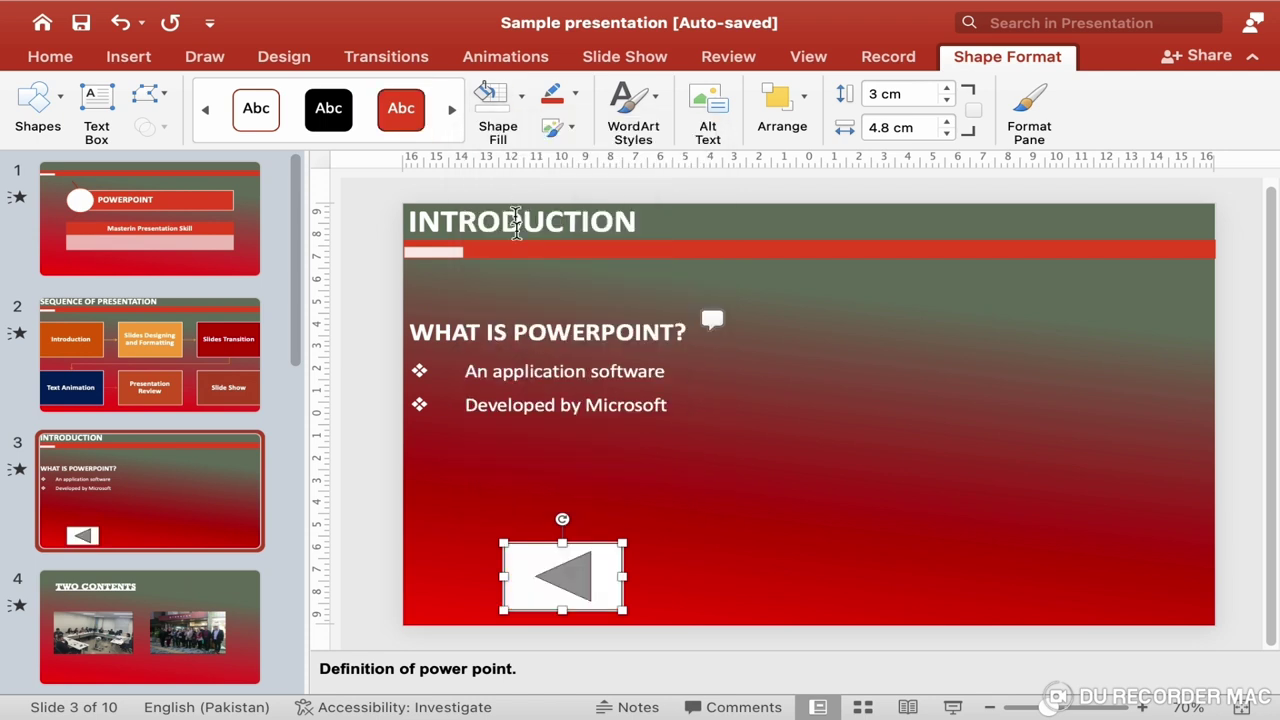
Step: Move the button to the left edge, enlarge it to 5.23 × 7.04 cm, then delete it
{"action": "left_click_drag", "start_coordinate": [548, 548], "coordinate": [454, 548]}
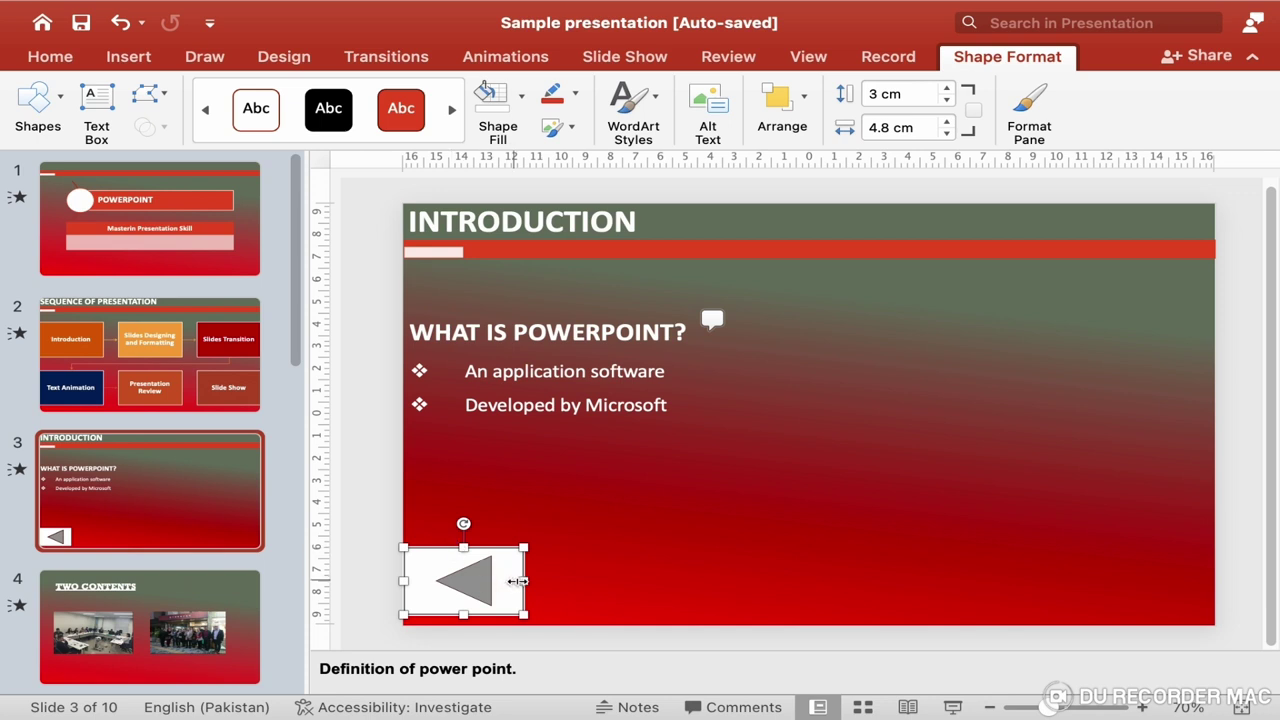
{"action": "left_click_drag", "start_coordinate": [463, 548], "coordinate": [463, 500]}
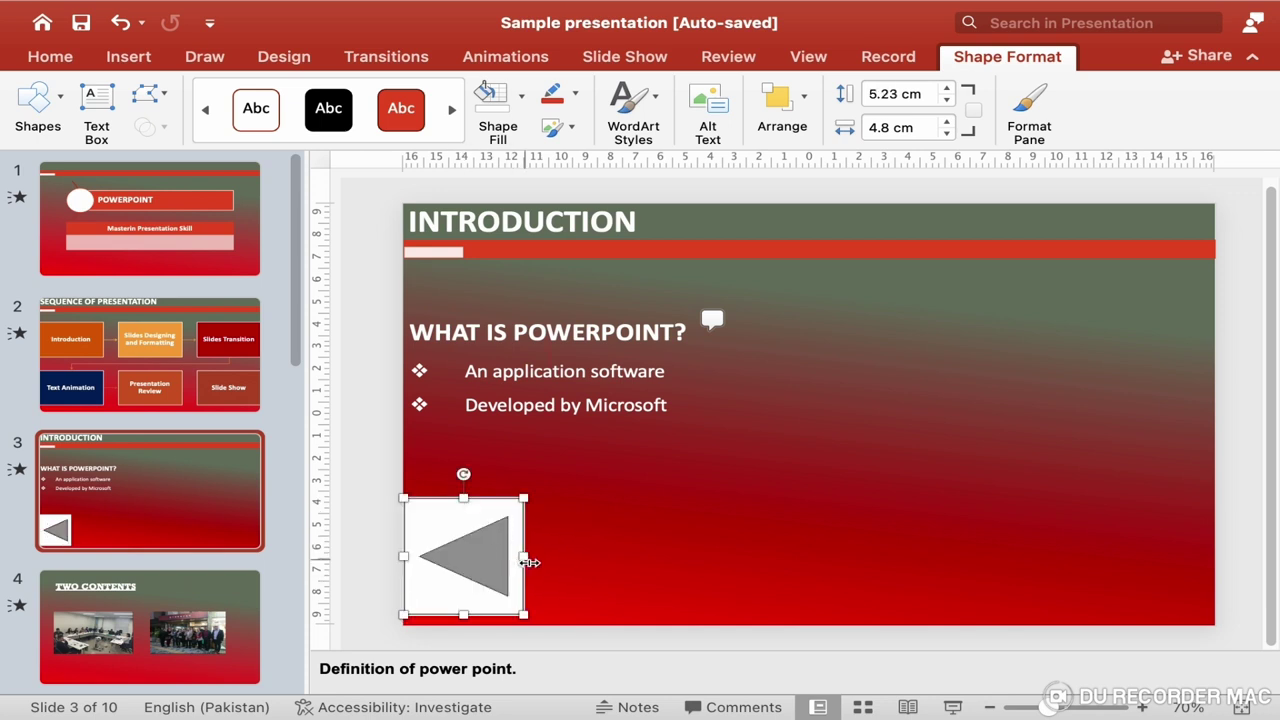
{"action": "left_click_drag", "start_coordinate": [523, 557], "coordinate": [578, 559]}
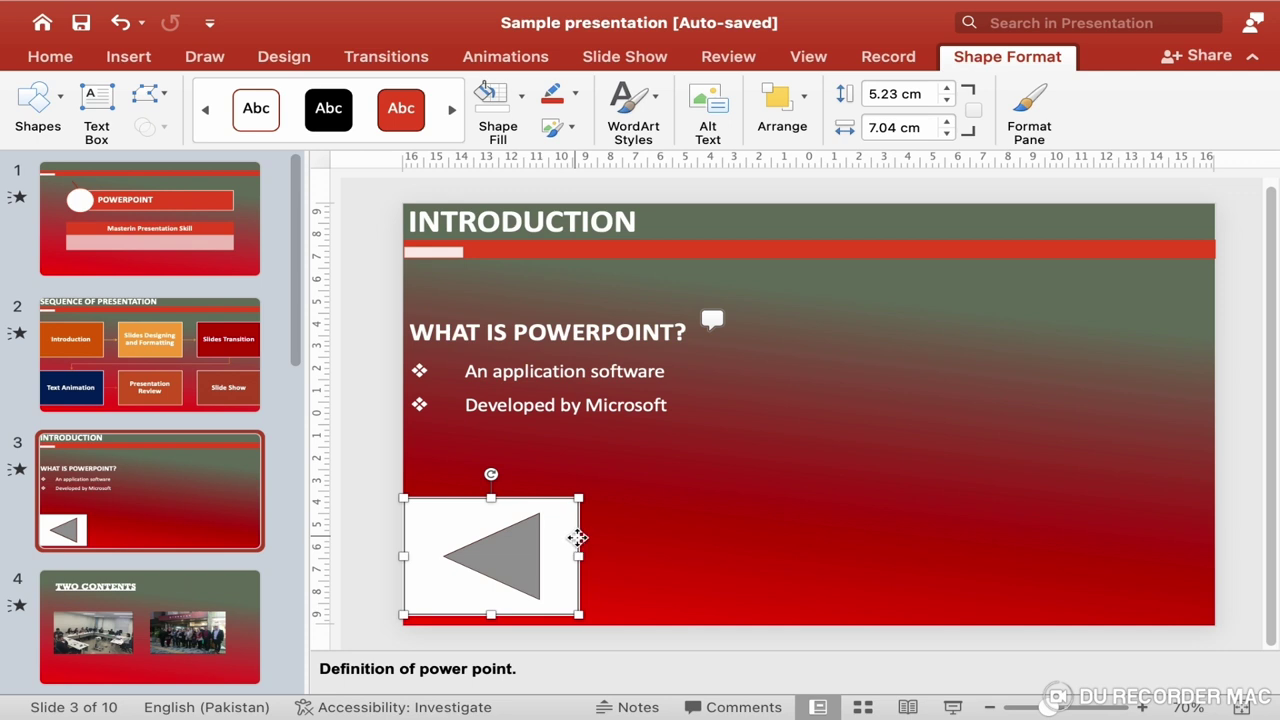
{"action": "key", "text": "Delete"}
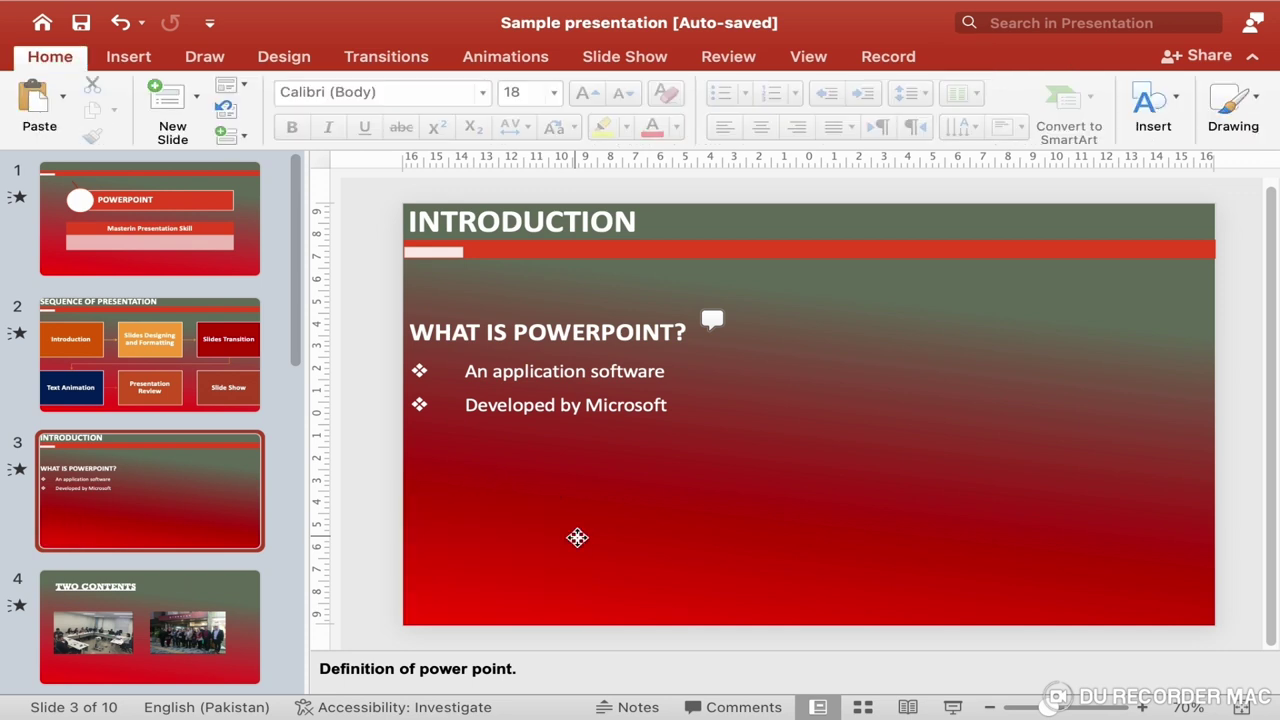
Step: Draw a Forwards or Next action button near the slide's bottom, linked to Next Slide
{"action": "left_click", "coordinate": [130, 58]}
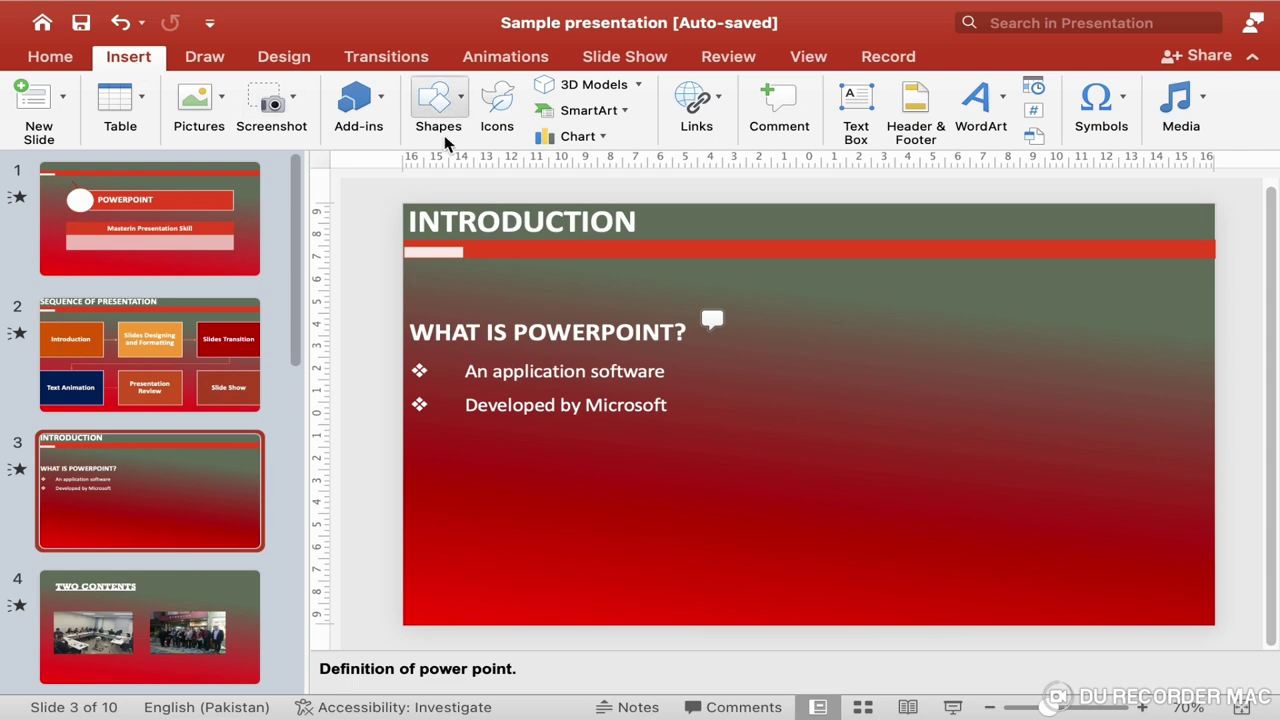
{"action": "left_click", "coordinate": [461, 110]}
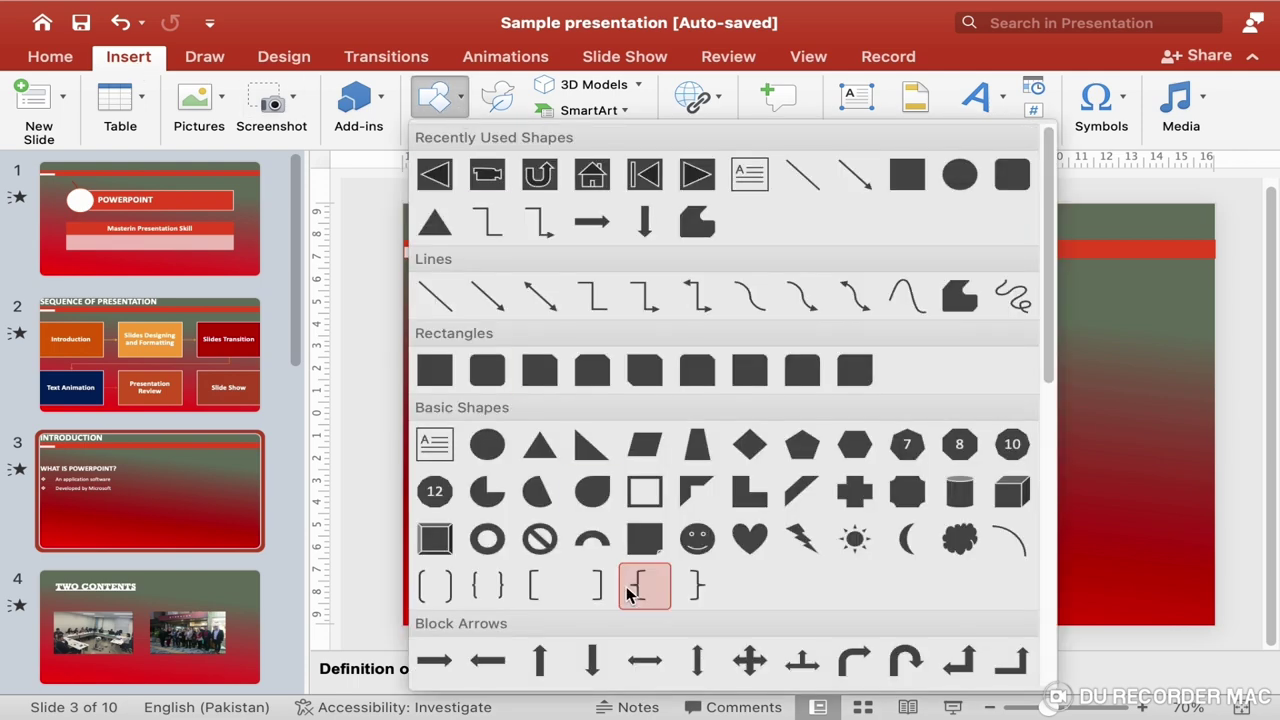
{"action": "scroll", "coordinate": [626, 590], "scroll_direction": "down", "scroll_amount": 1}
{"action": "scroll", "coordinate": [629, 595], "scroll_direction": "down", "scroll_amount": 10}
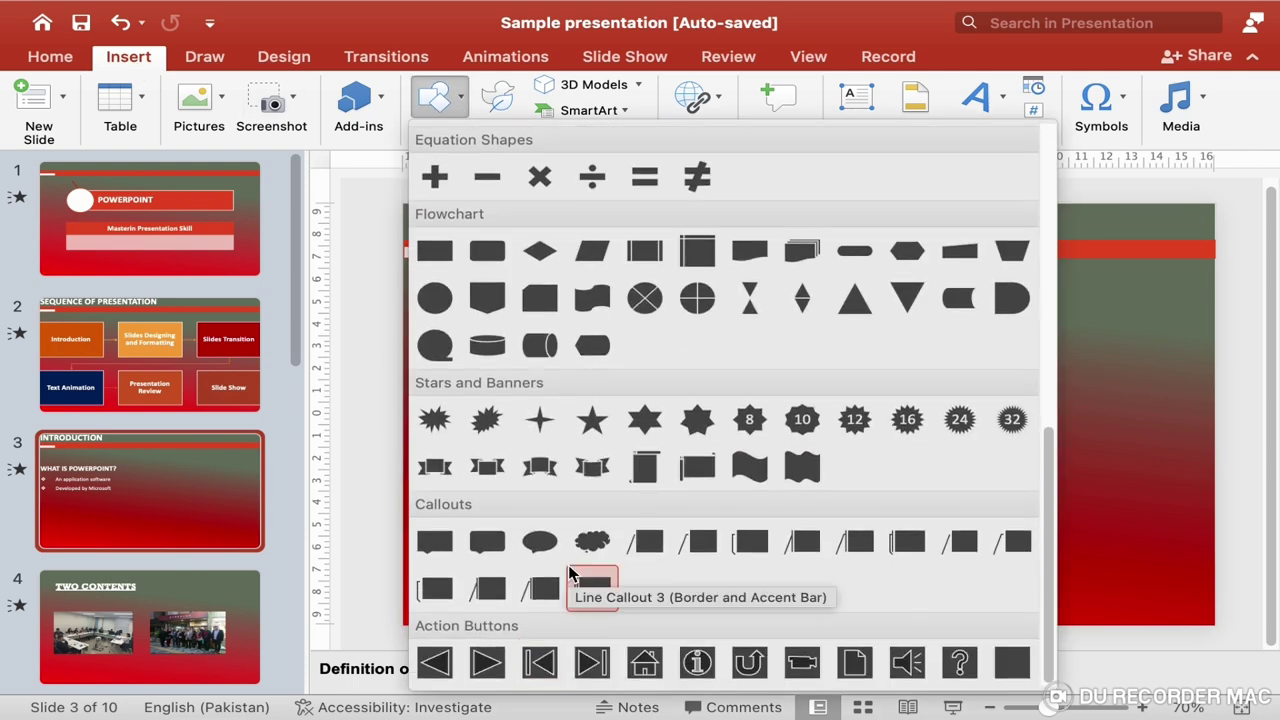
{"action": "left_click", "coordinate": [490, 663]}
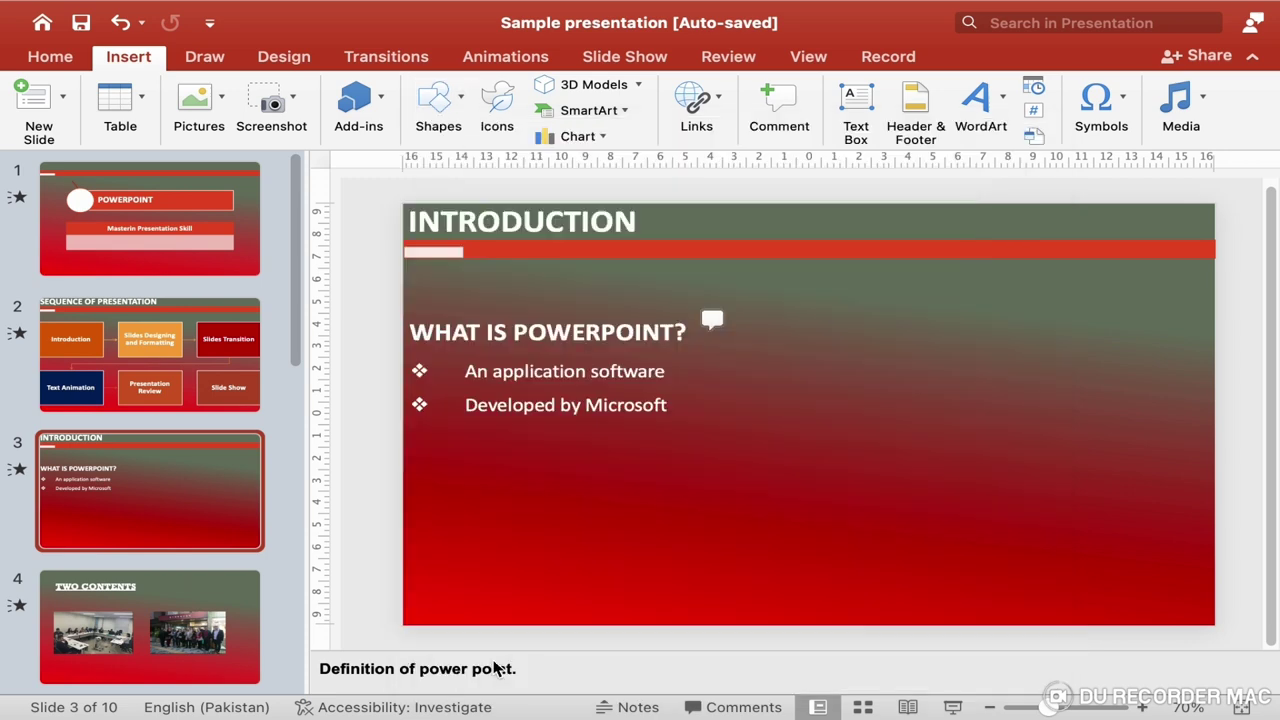
{"action": "left_click_drag", "start_coordinate": [498, 527], "coordinate": [650, 612]}
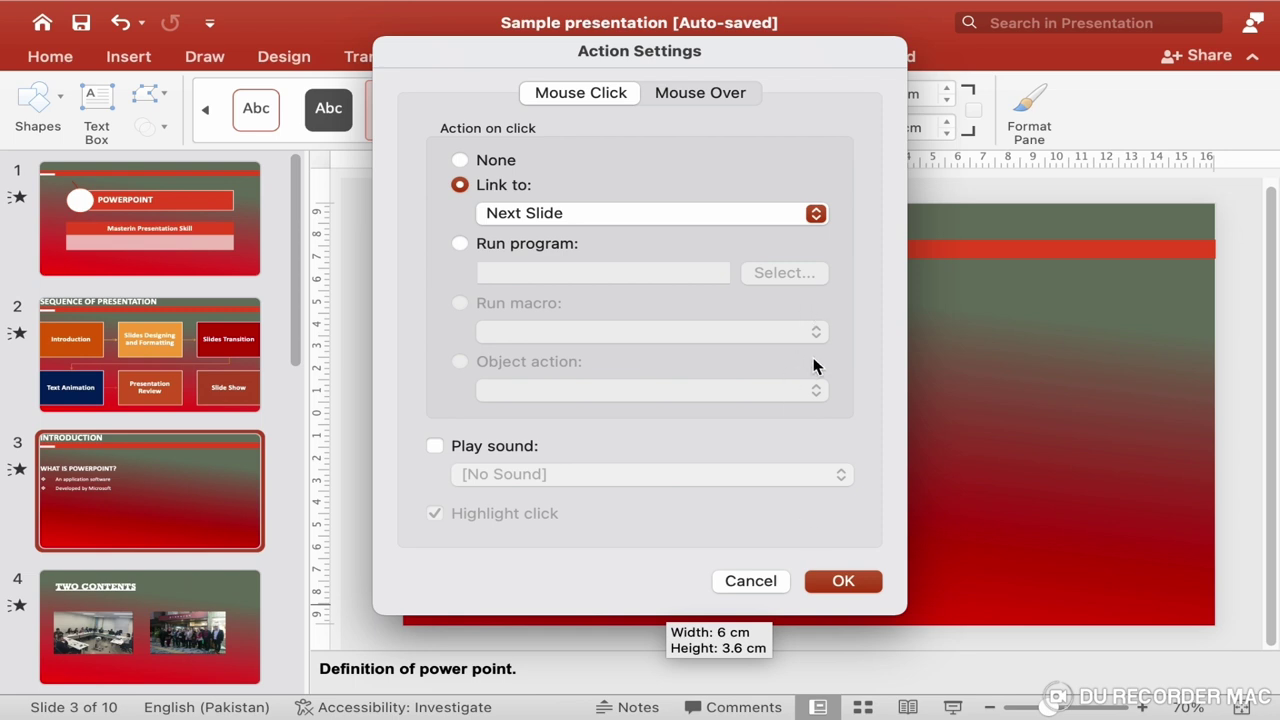
{"action": "left_click", "coordinate": [829, 581]}
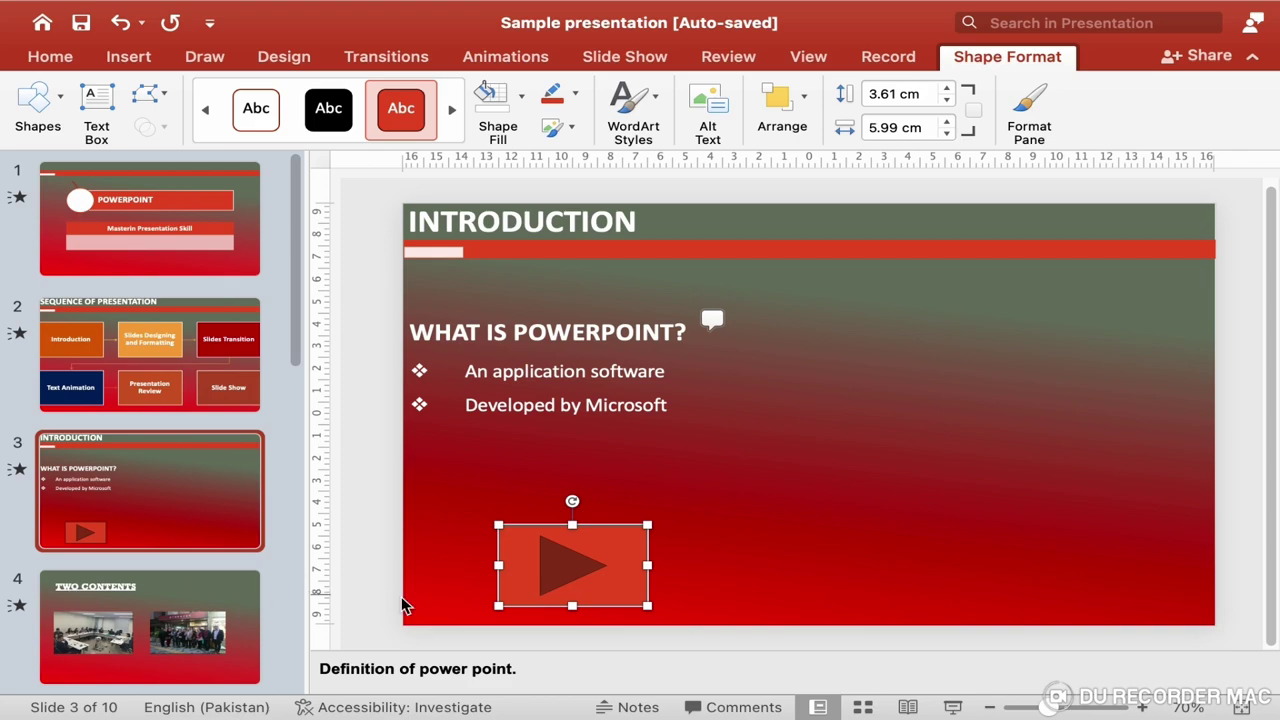
Step: Run the show from slide 3, confirm the forward button reaches Two Contents, then return to slide 3
{"action": "left_click", "coordinate": [955, 708]}
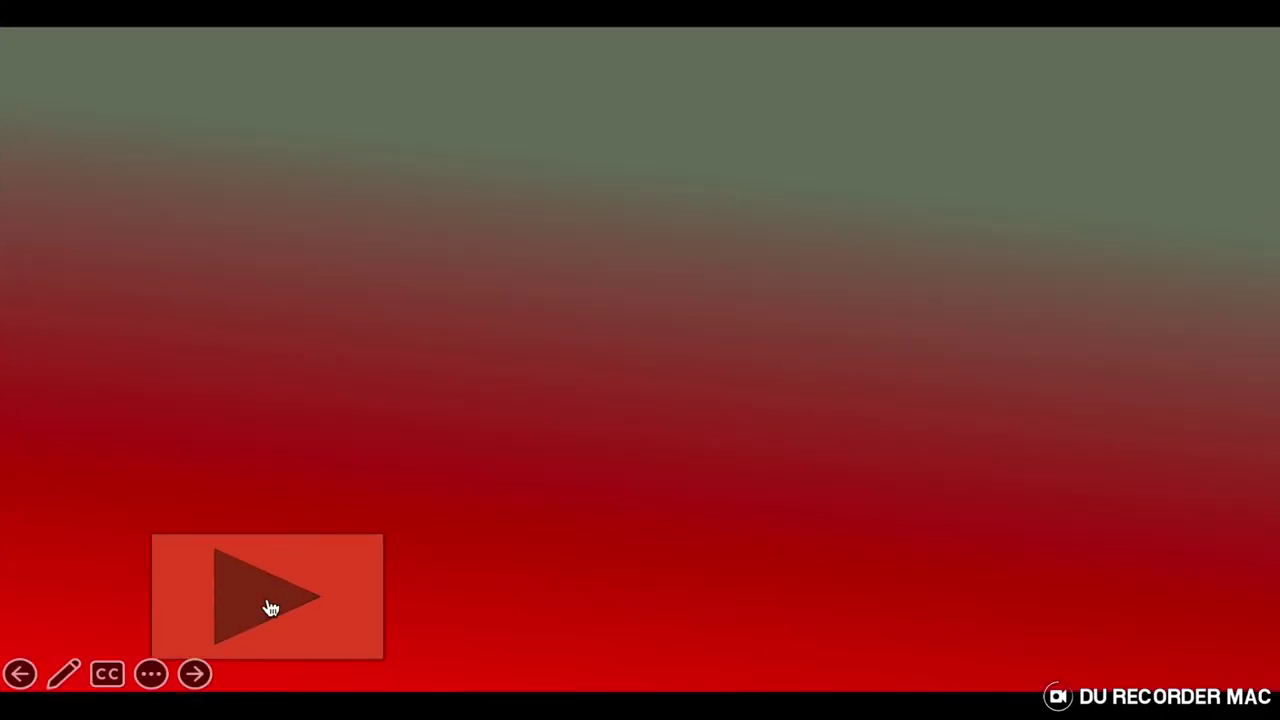
{"action": "left_click", "coordinate": [270, 608]}
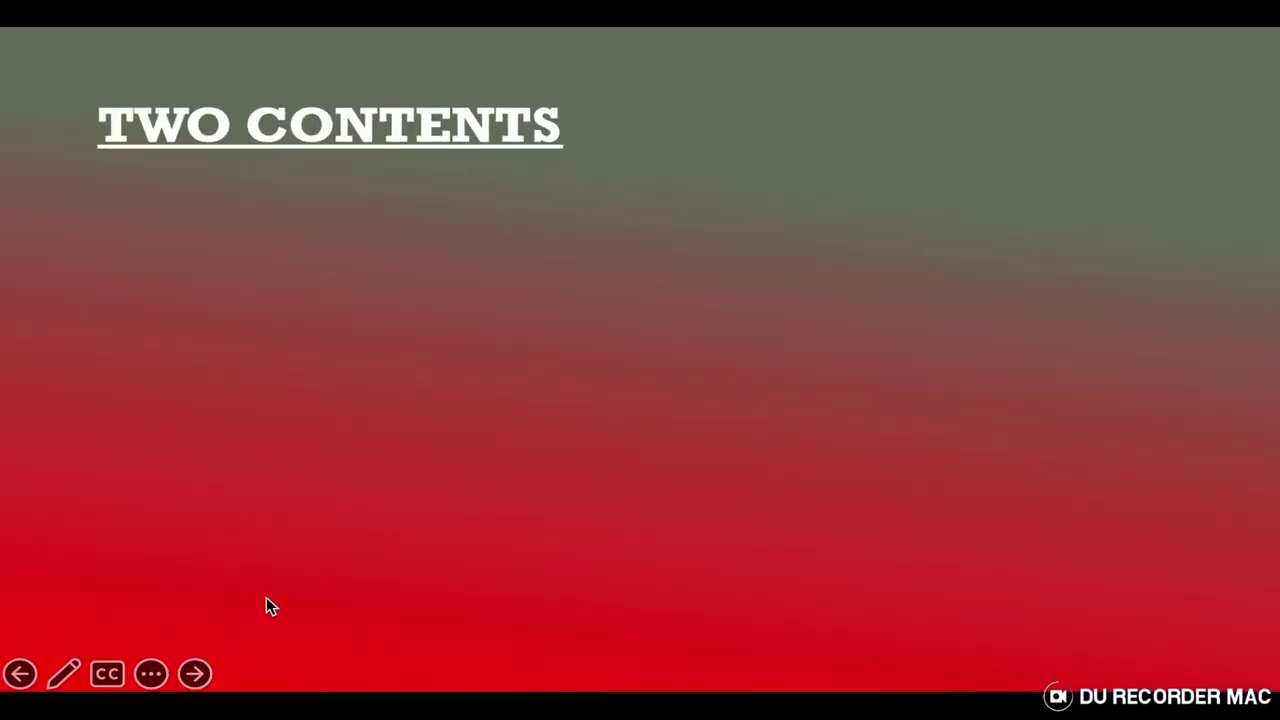
{"action": "key", "text": "Escape"}
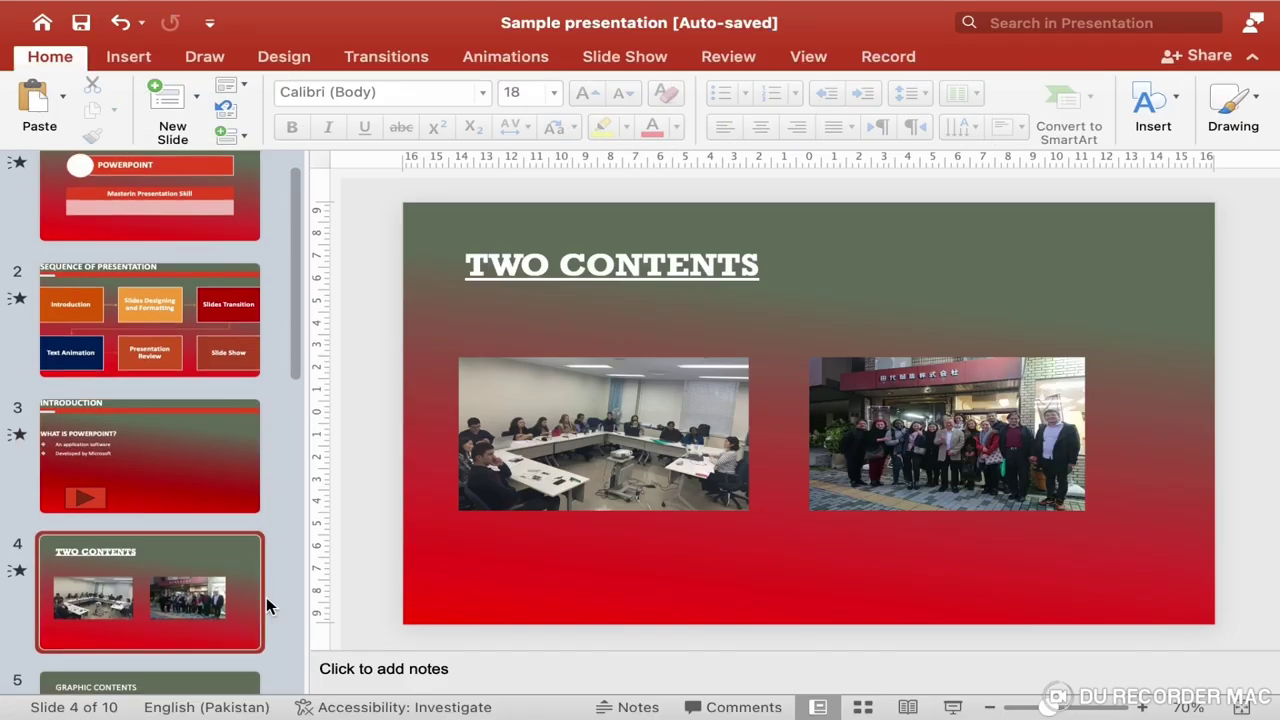
{"action": "left_click", "coordinate": [127, 492]}
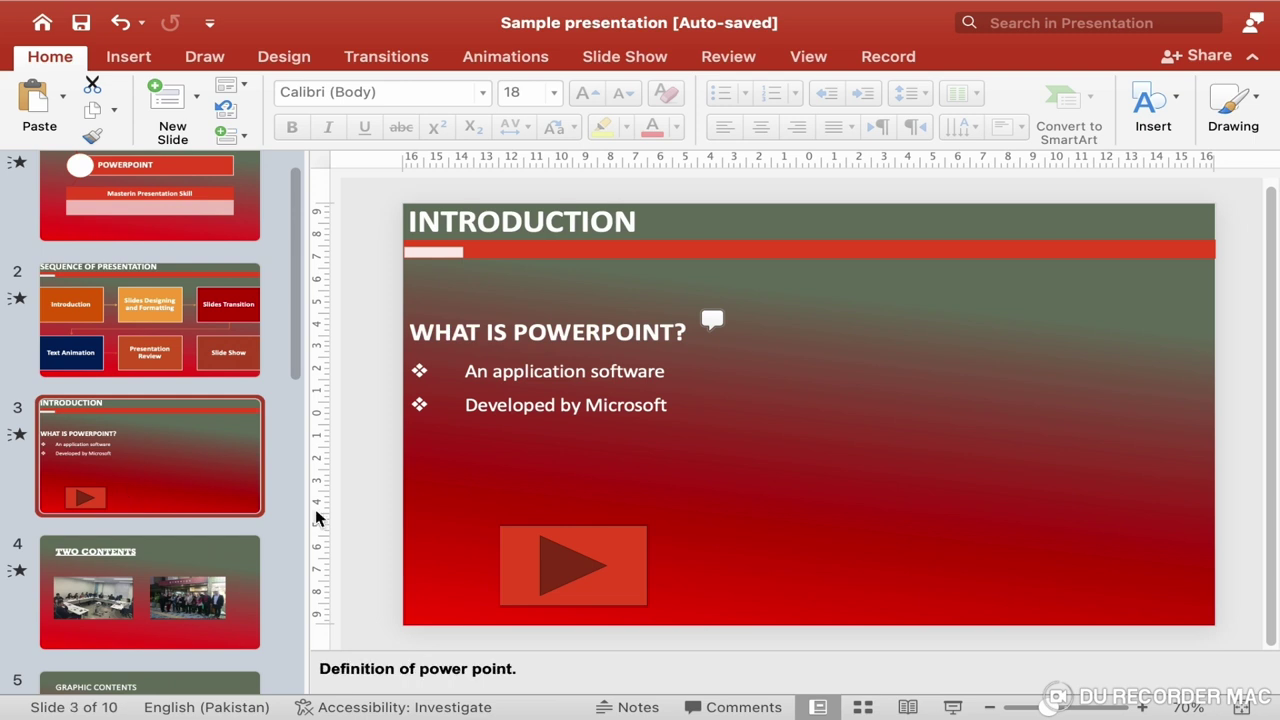
Step: Delete the play-button shape from slide 3 and choose the Beginning action button to draw
{"action": "left_click", "coordinate": [643, 582]}
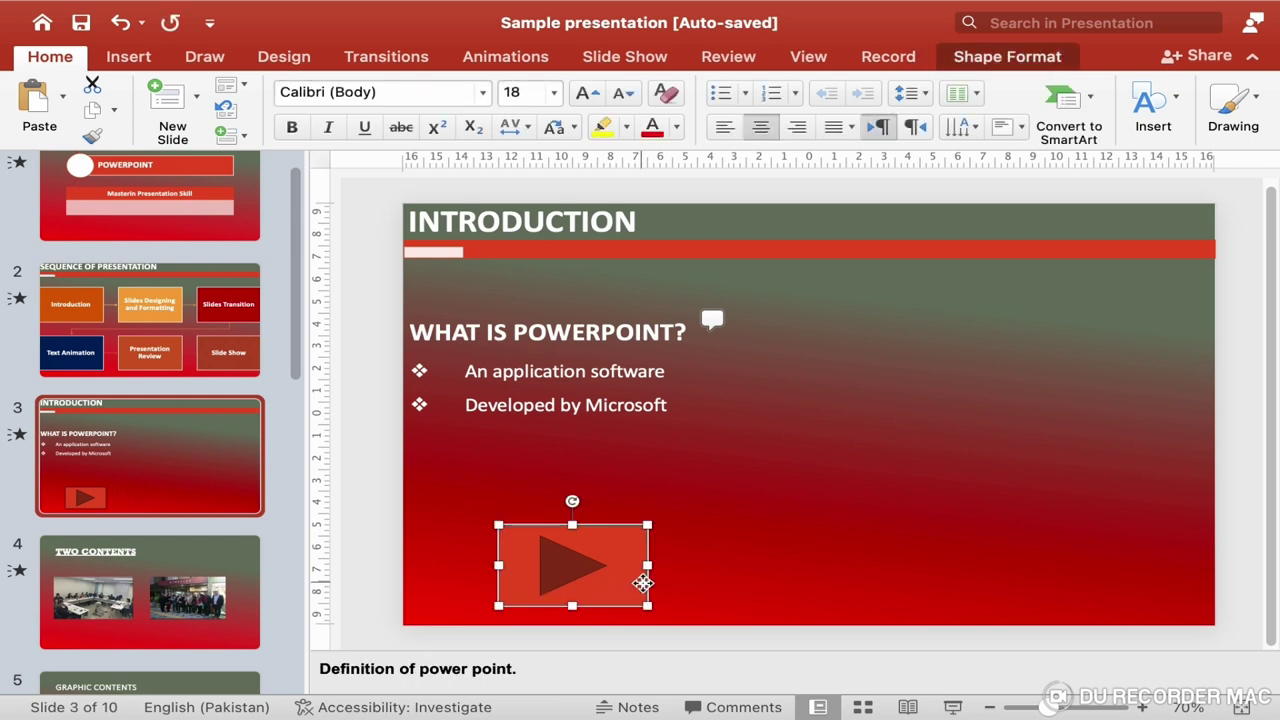
{"action": "key", "text": "Delete"}
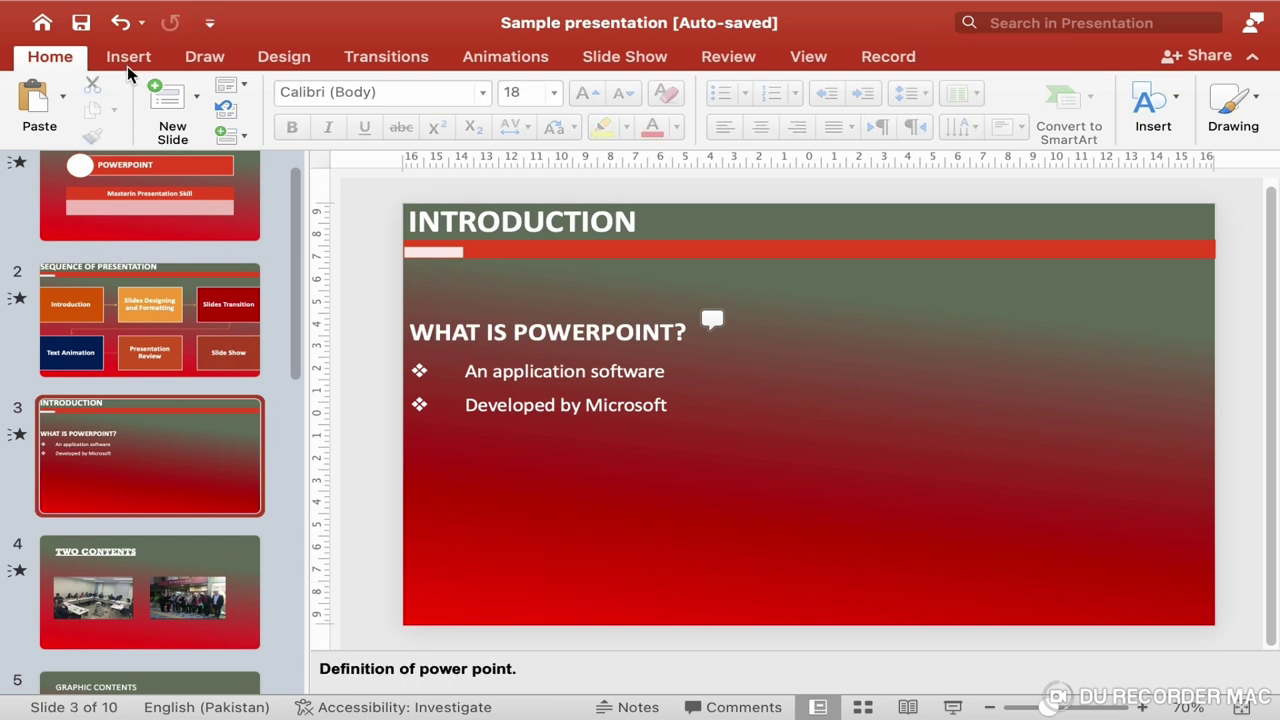
{"action": "left_click", "coordinate": [143, 64]}
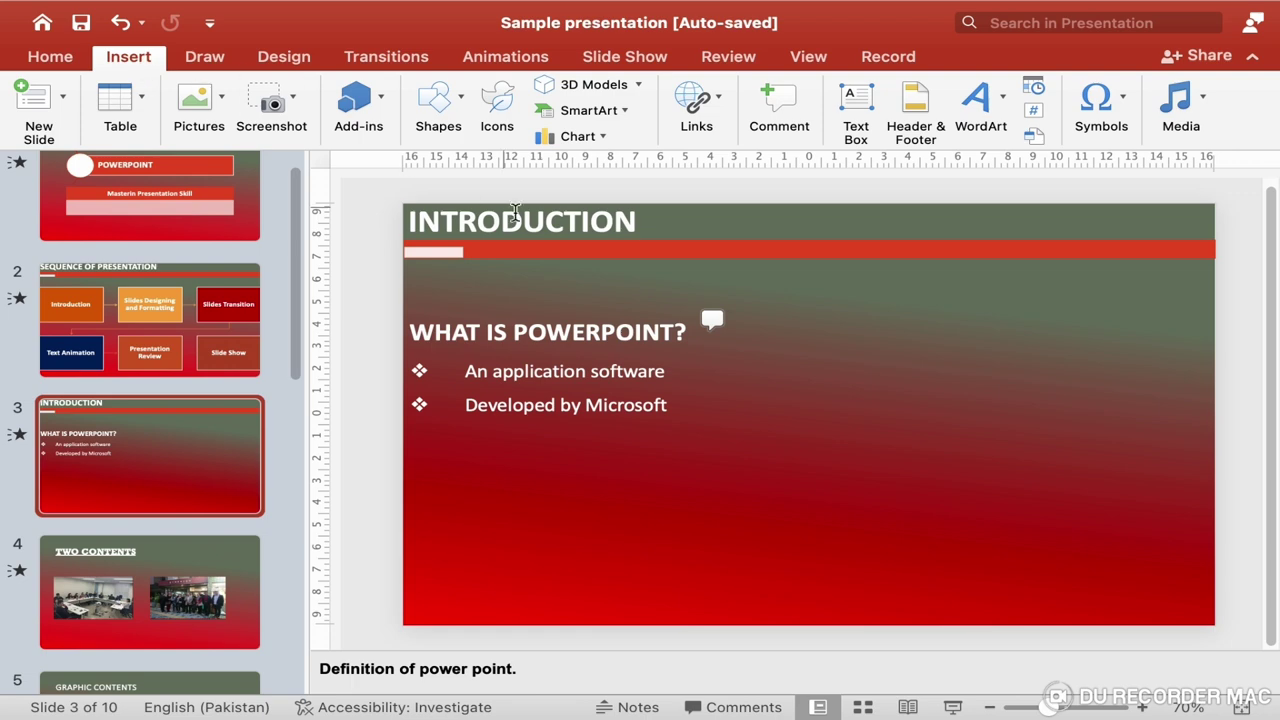
{"action": "left_click", "coordinate": [455, 115]}
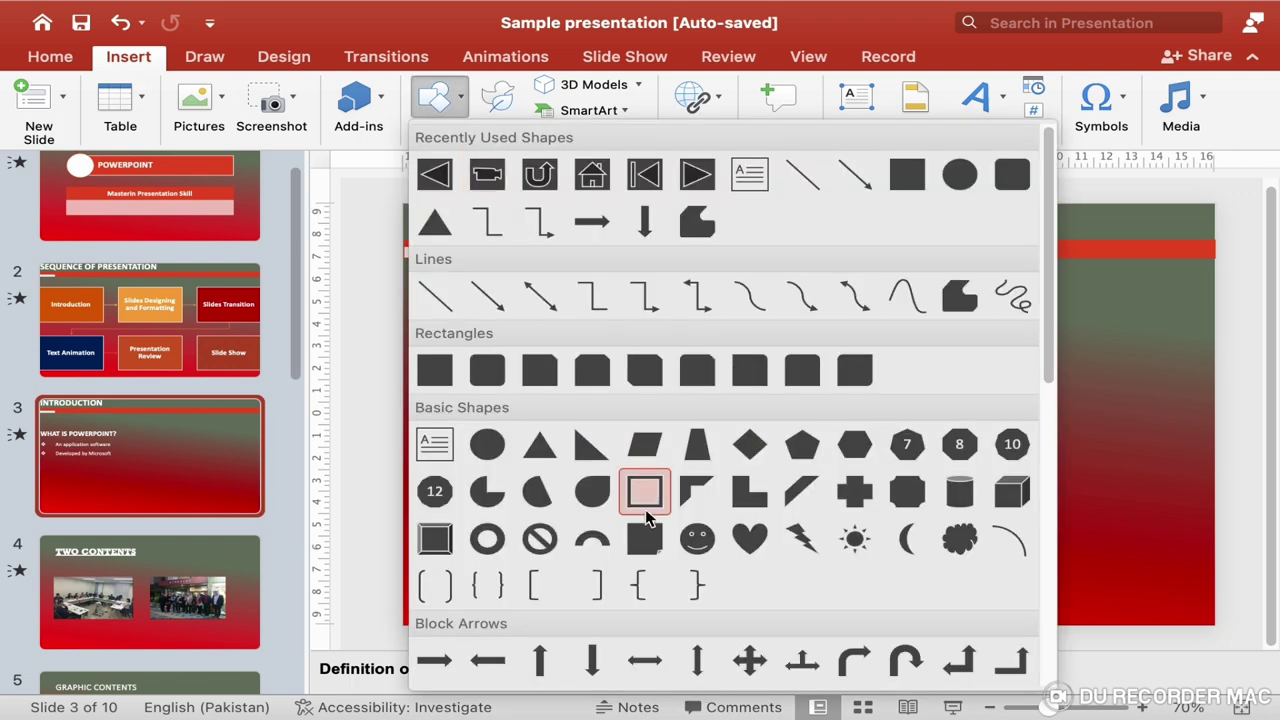
{"action": "scroll", "coordinate": [648, 530], "scroll_direction": "down", "scroll_amount": 10}
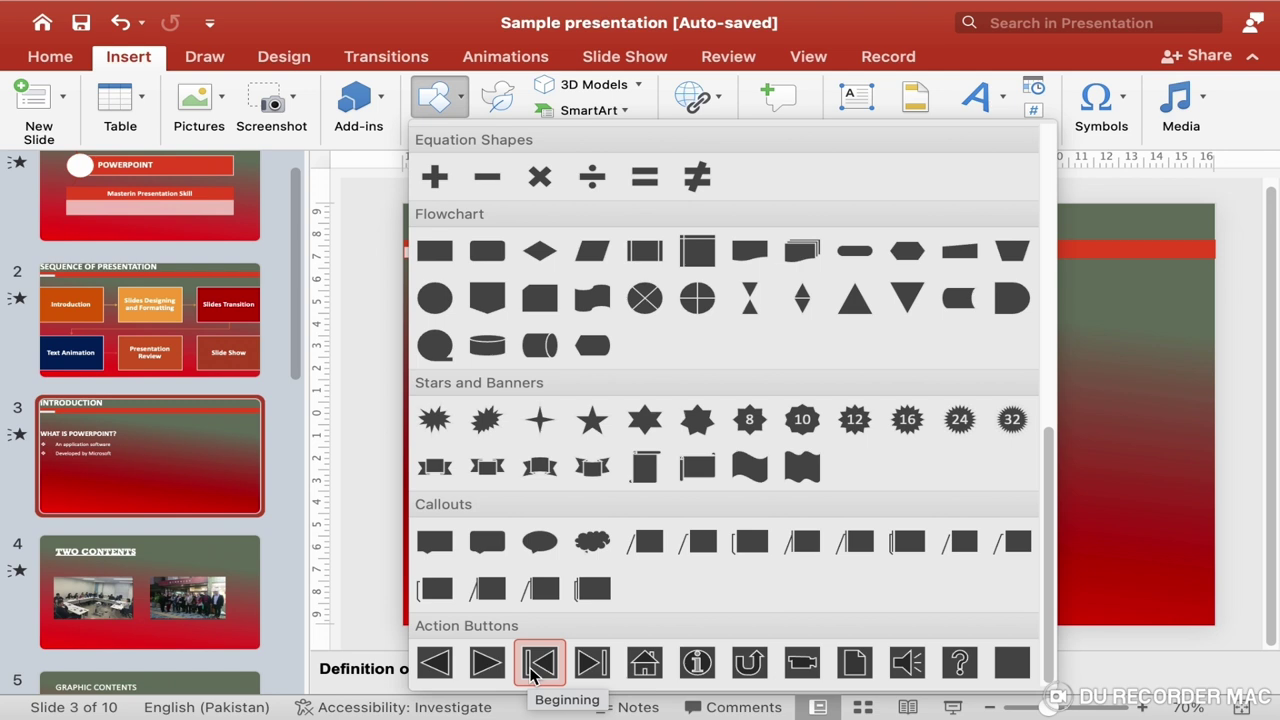
{"action": "left_click", "coordinate": [532, 677]}
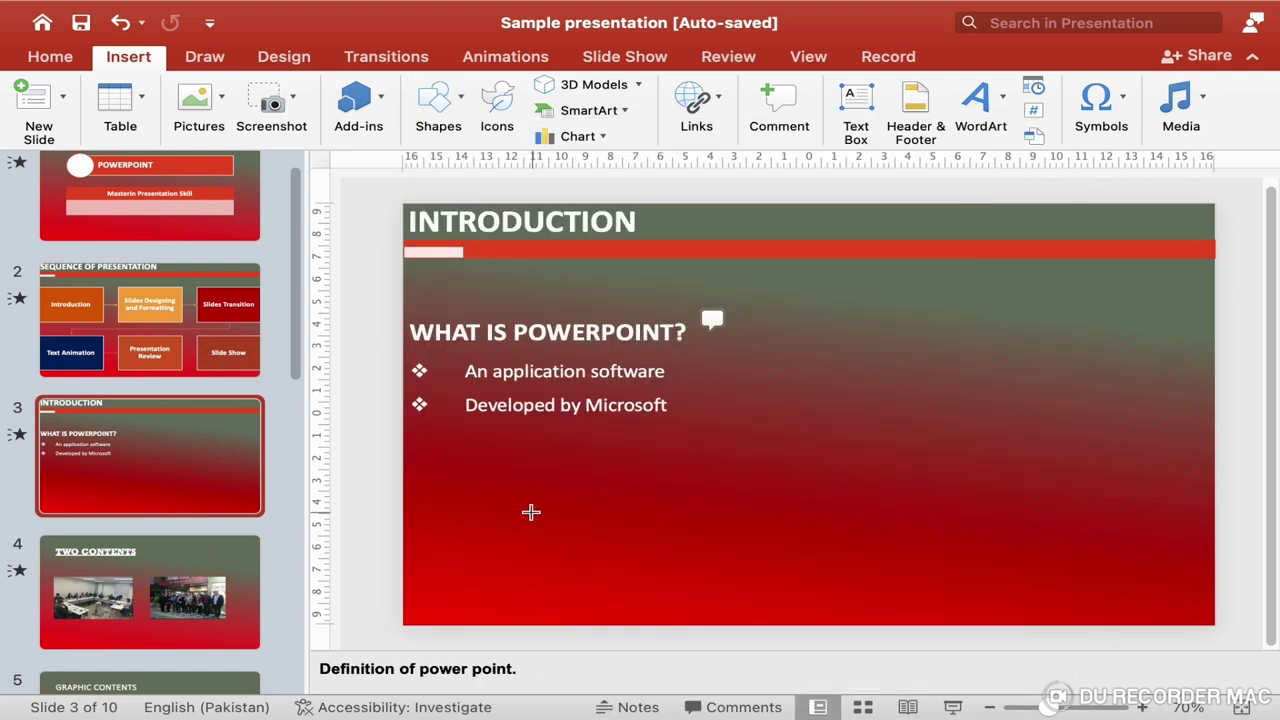
Step: Draw a Beginning action button at the bottom-left of slide 3, linked to First Slide
{"action": "left_click_drag", "start_coordinate": [468, 526], "coordinate": [625, 609]}
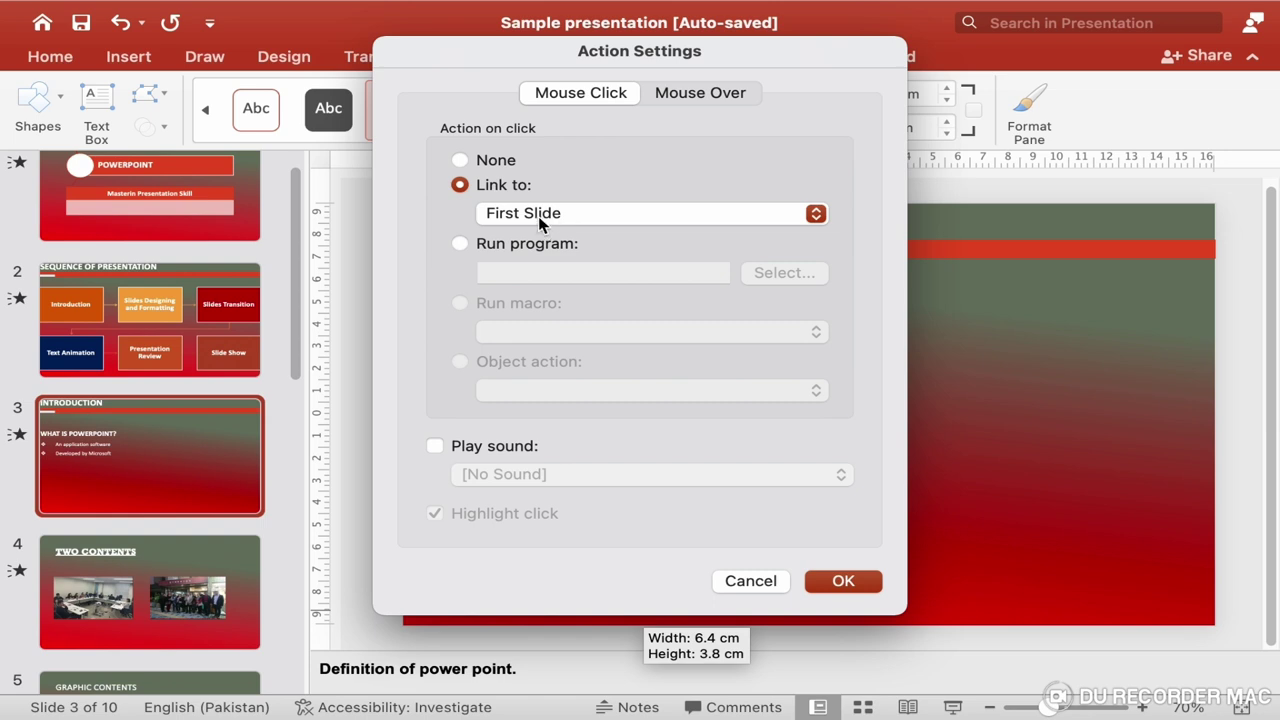
{"action": "left_click", "coordinate": [540, 220]}
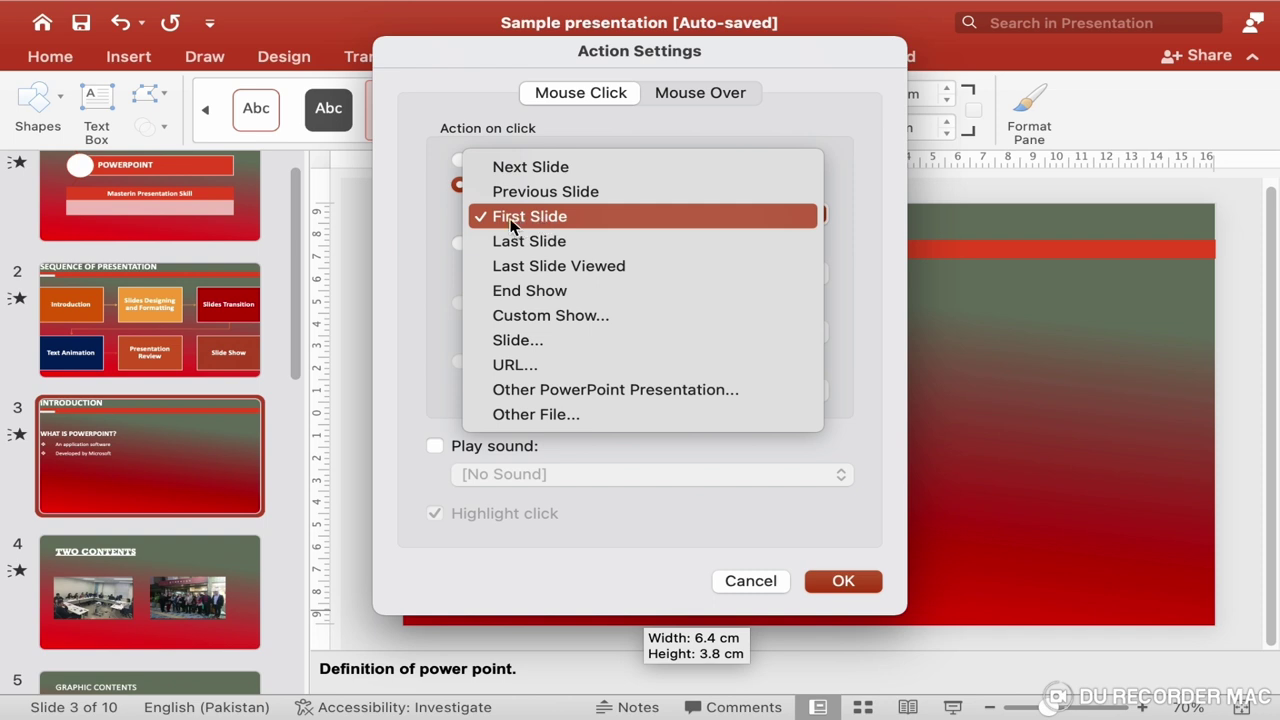
{"action": "left_click", "coordinate": [416, 264]}
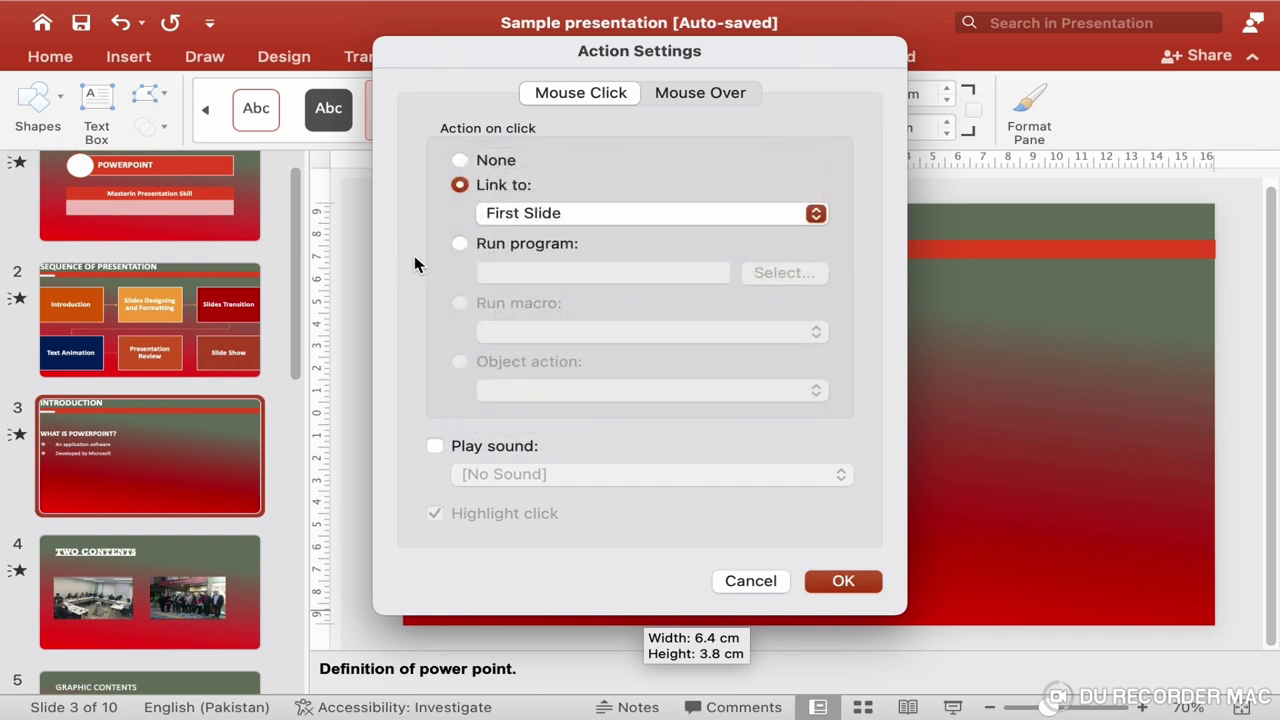
{"action": "left_click", "coordinate": [845, 582]}
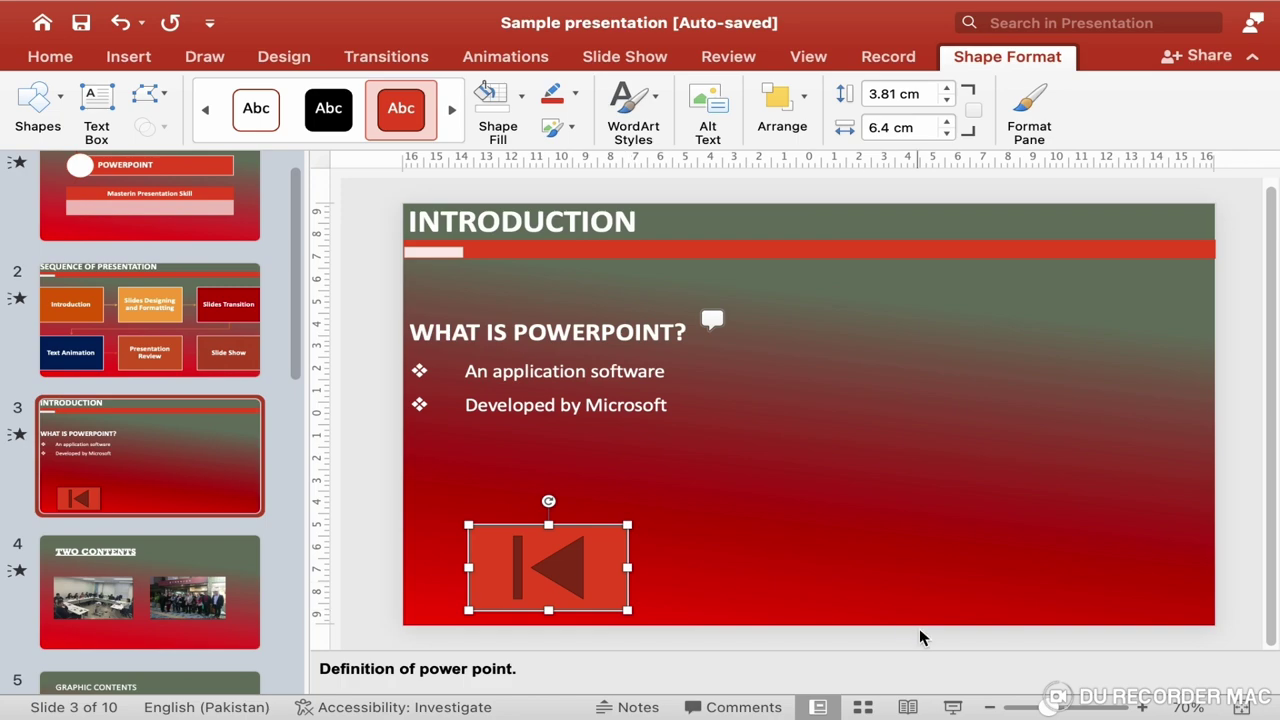
{"action": "left_click", "coordinate": [953, 706]}
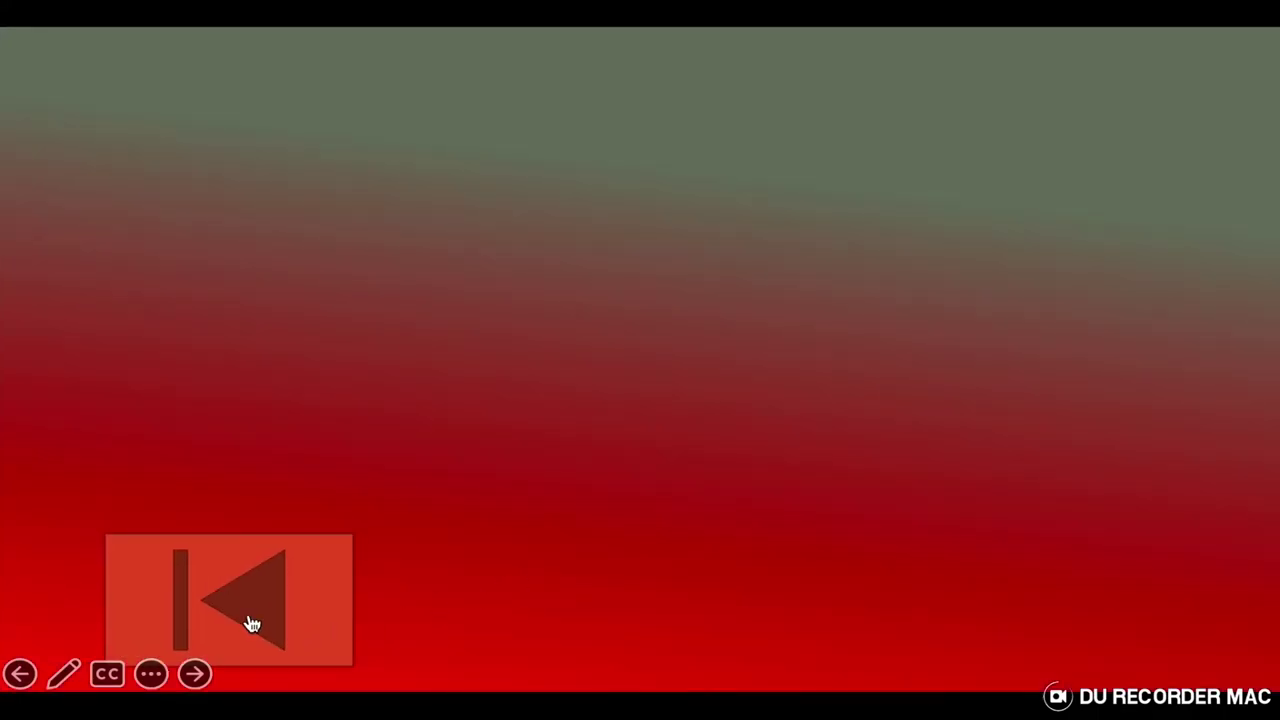
{"action": "left_click", "coordinate": [252, 624]}
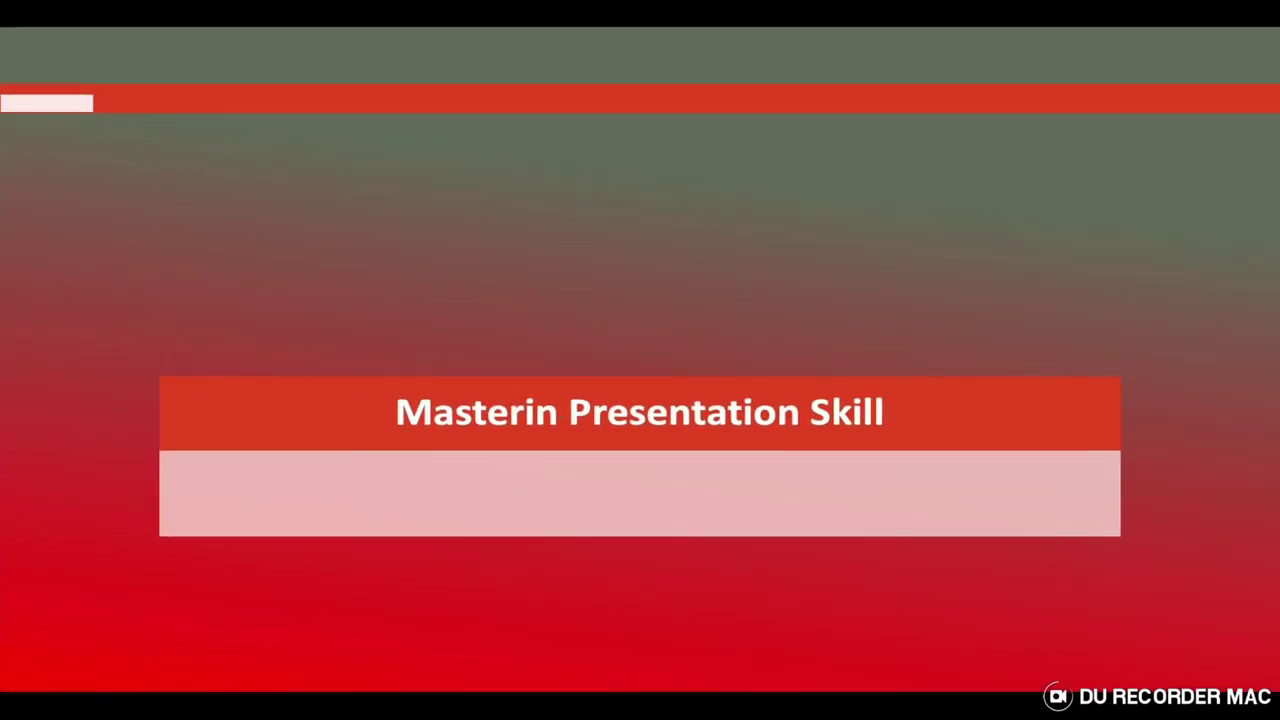
{"action": "key", "text": "Escape"}
Step: Delete the Beginning action button from slide 3 and scroll the Shapes gallery to Action Buttons
{"action": "left_click", "coordinate": [240, 533]}
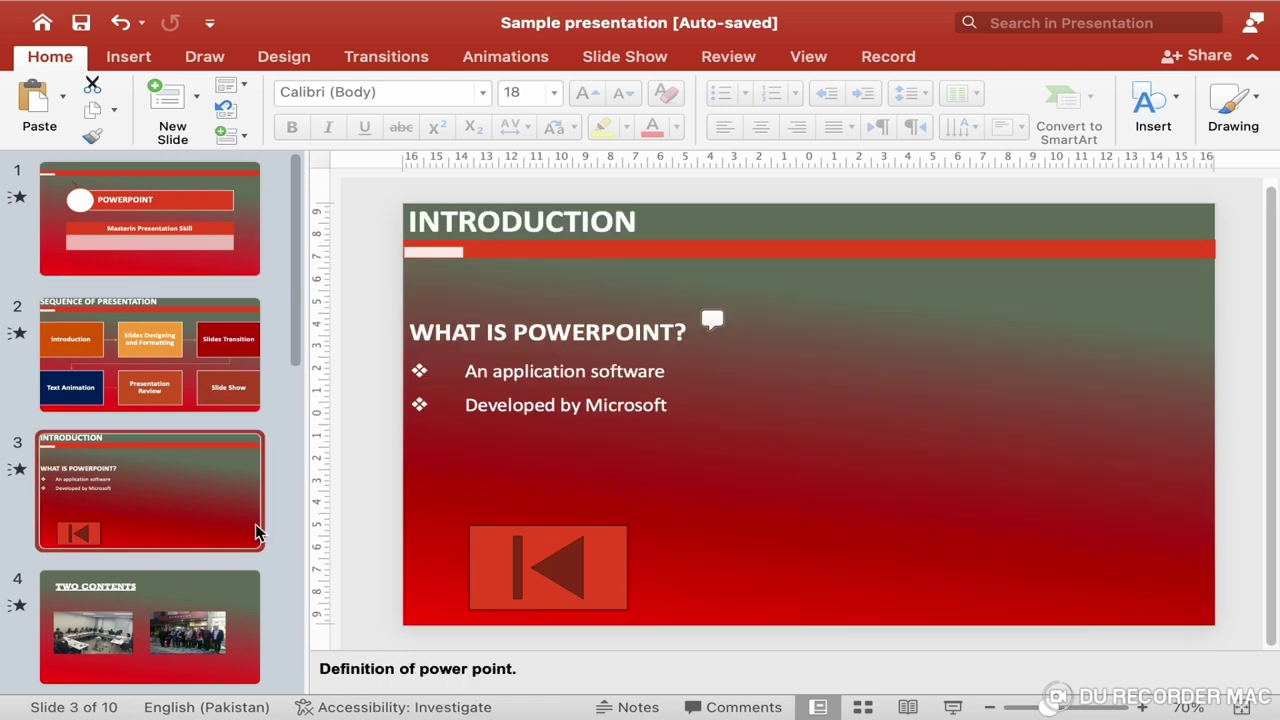
{"action": "left_click", "coordinate": [609, 554]}
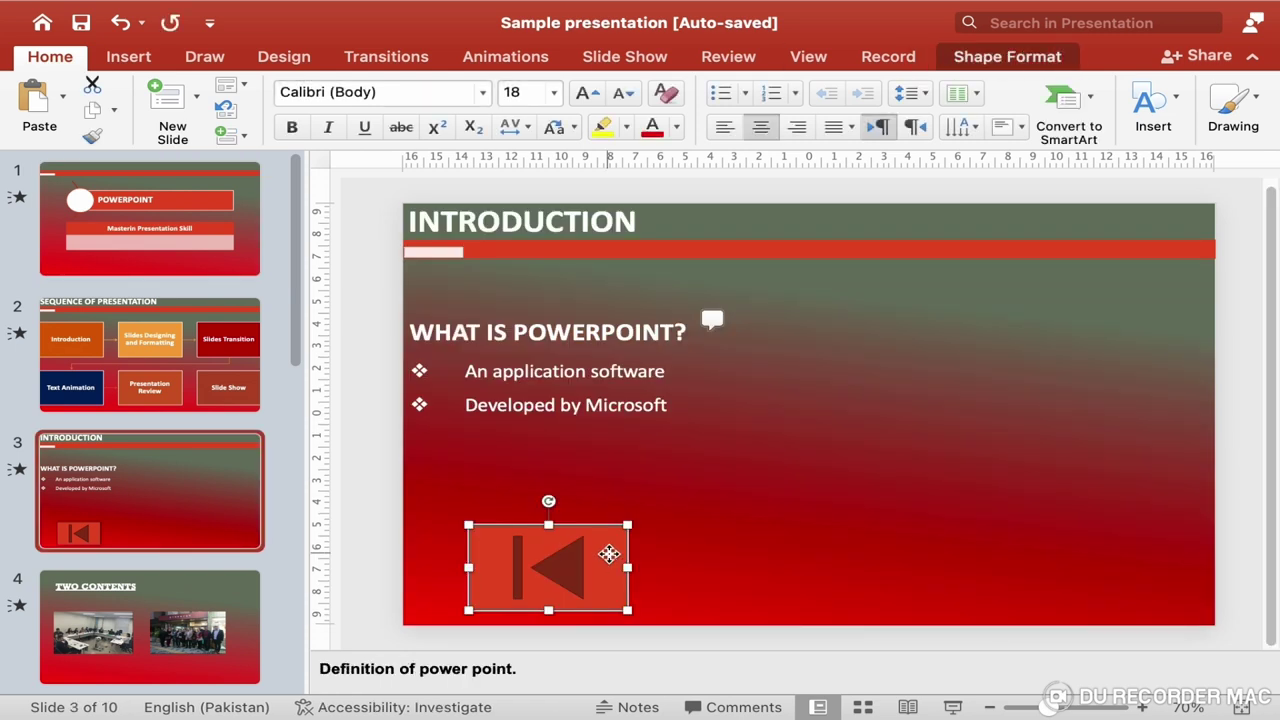
{"action": "key", "text": "Delete"}
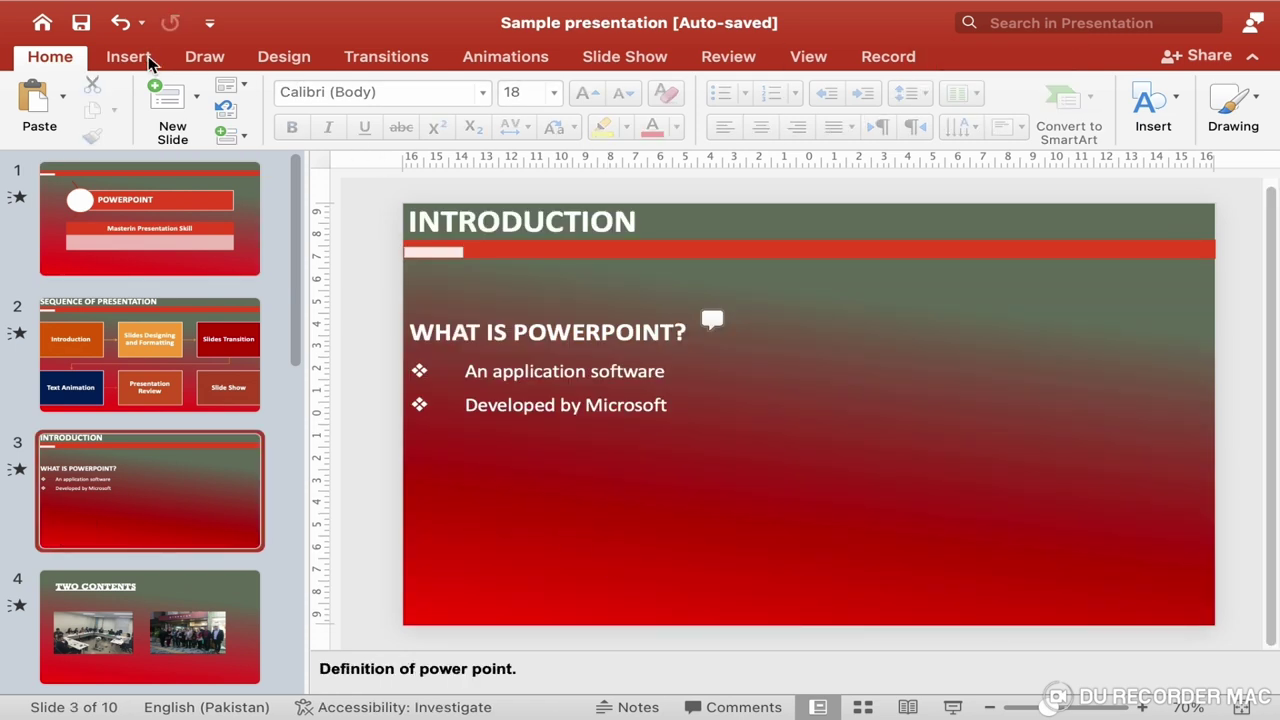
{"action": "left_click", "coordinate": [148, 58]}
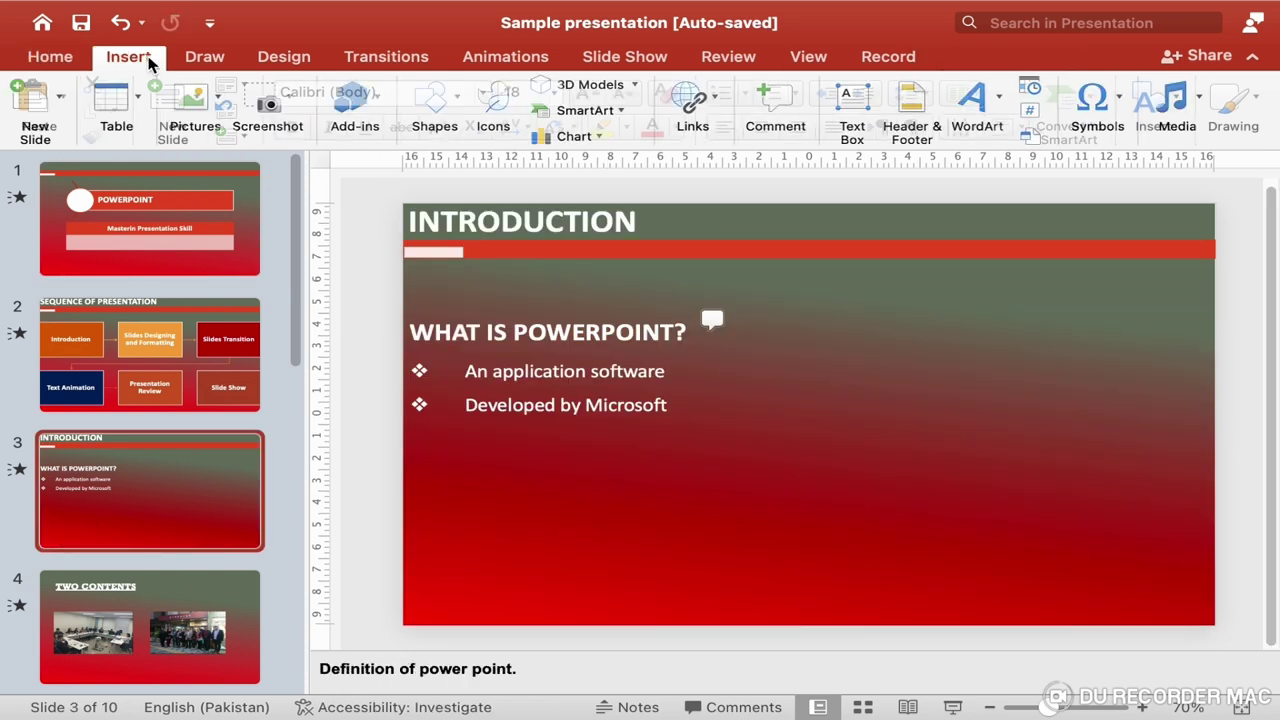
{"action": "left_click", "coordinate": [455, 105]}
{"action": "scroll", "coordinate": [677, 597], "scroll_direction": "down", "scroll_amount": 10}
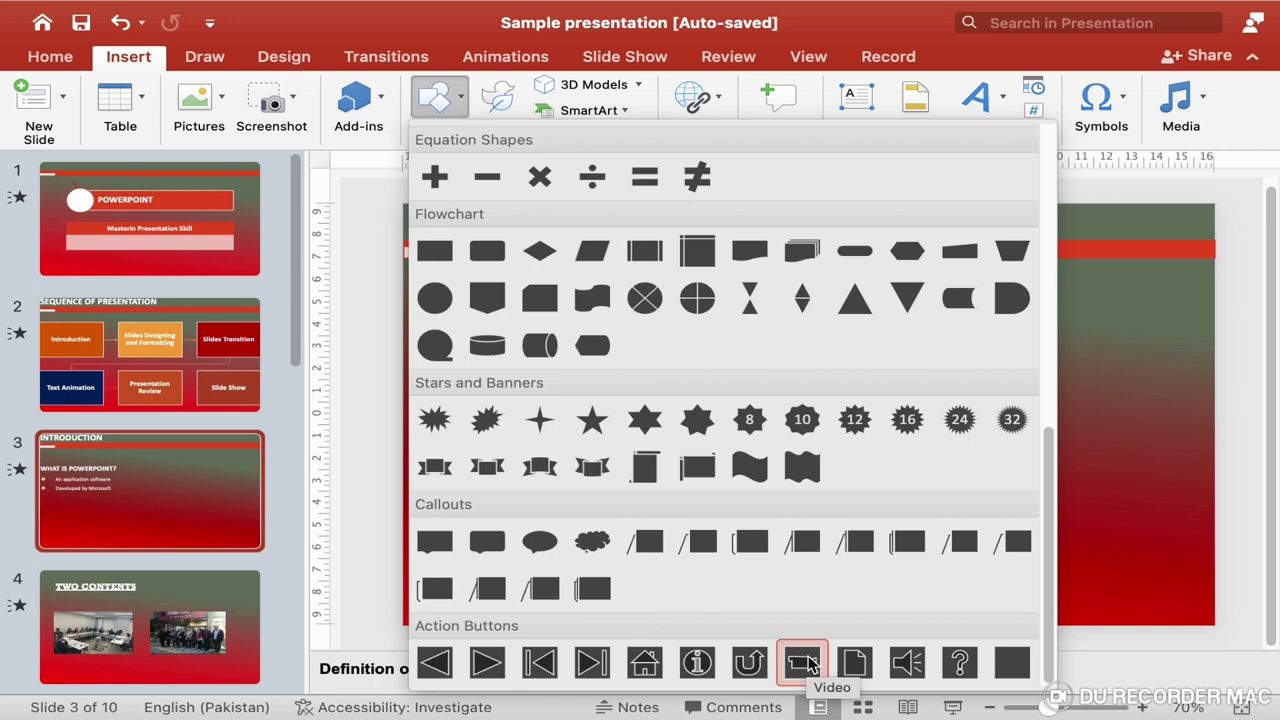
Step: Draw a Video action button at the slide's lower left, hyperlinked to the file 111.mp4
{"action": "left_click", "coordinate": [808, 664]}
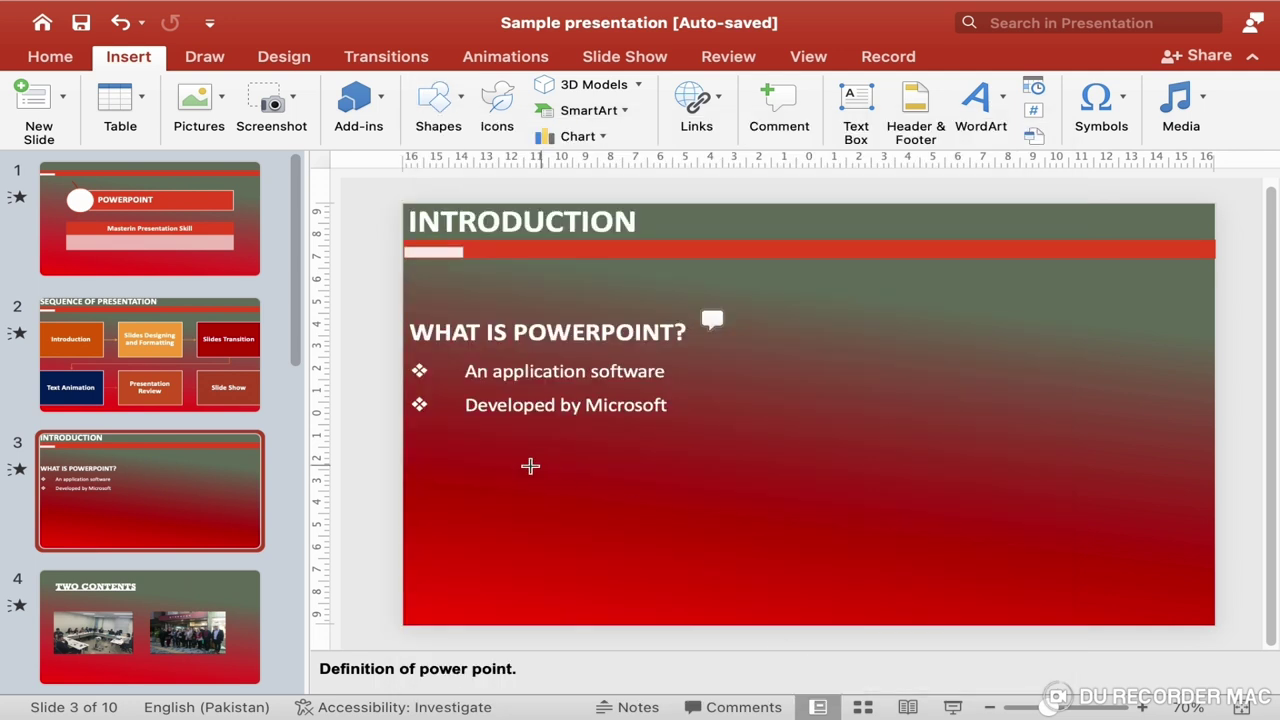
{"action": "left_click_drag", "start_coordinate": [523, 517], "coordinate": [662, 595]}
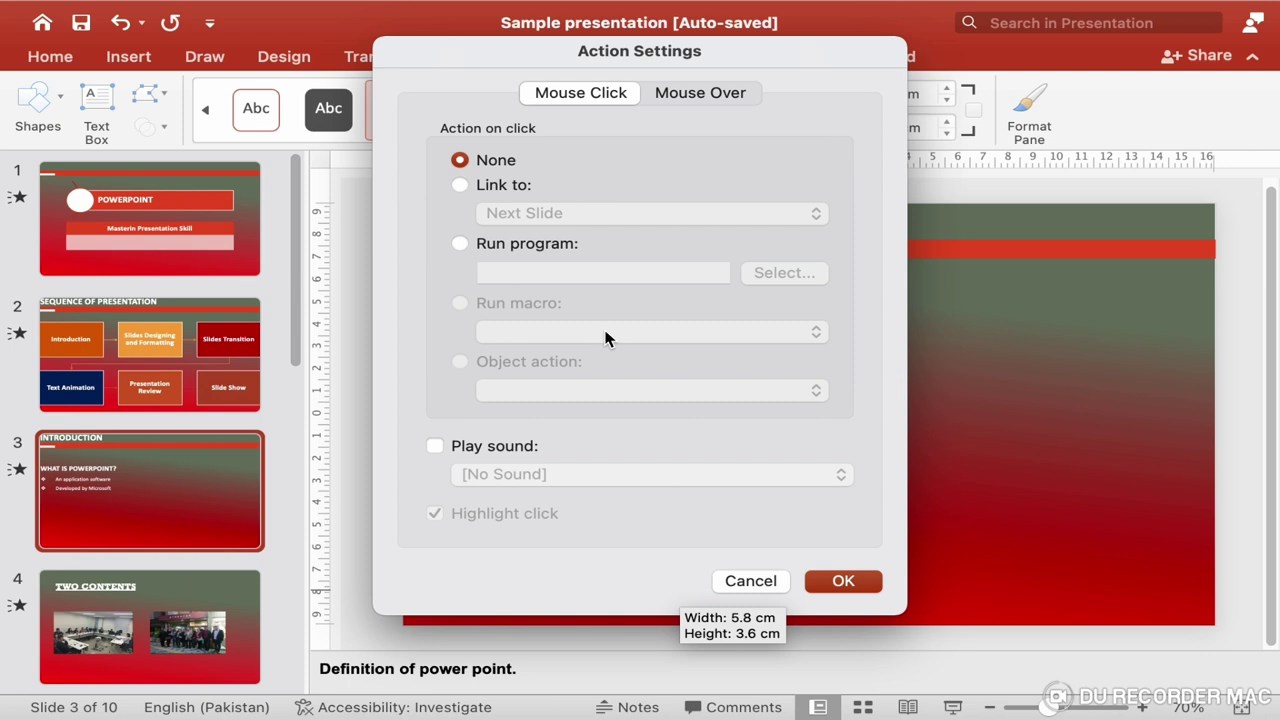
{"action": "left_click", "coordinate": [459, 186]}
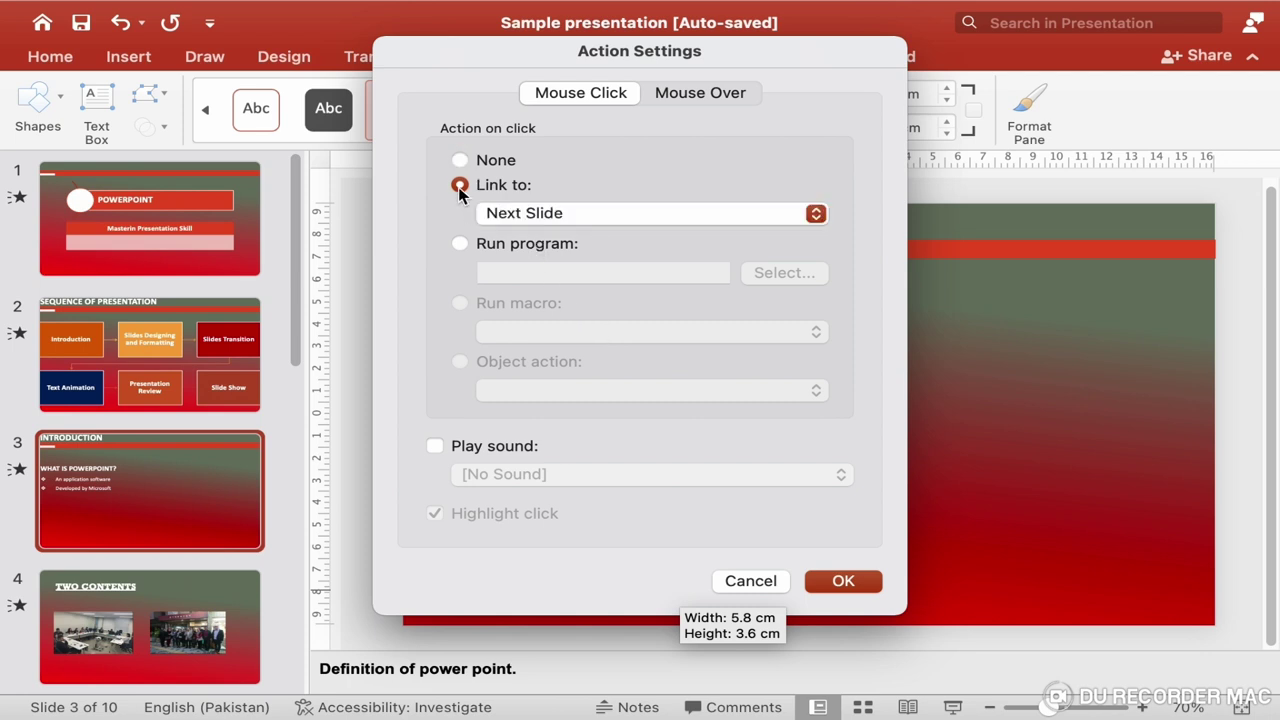
{"action": "left_click", "coordinate": [736, 222]}
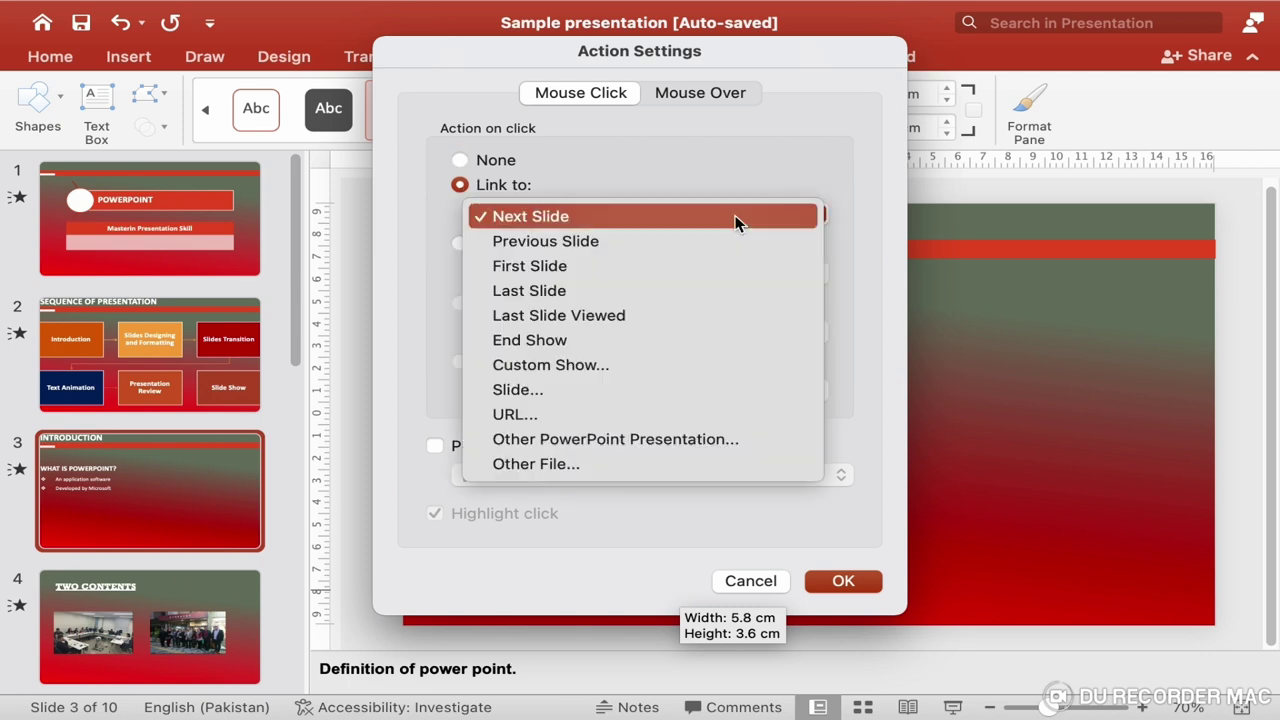
{"action": "left_click", "coordinate": [566, 470]}
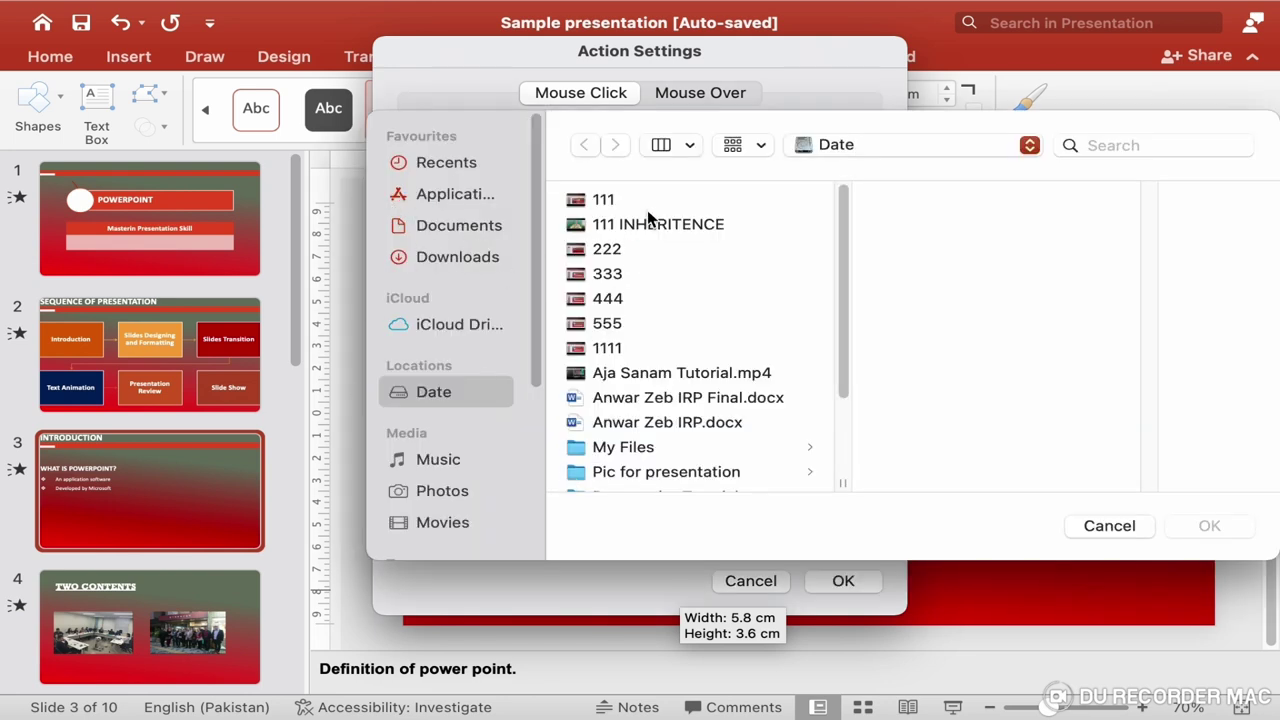
{"action": "left_click", "coordinate": [607, 200]}
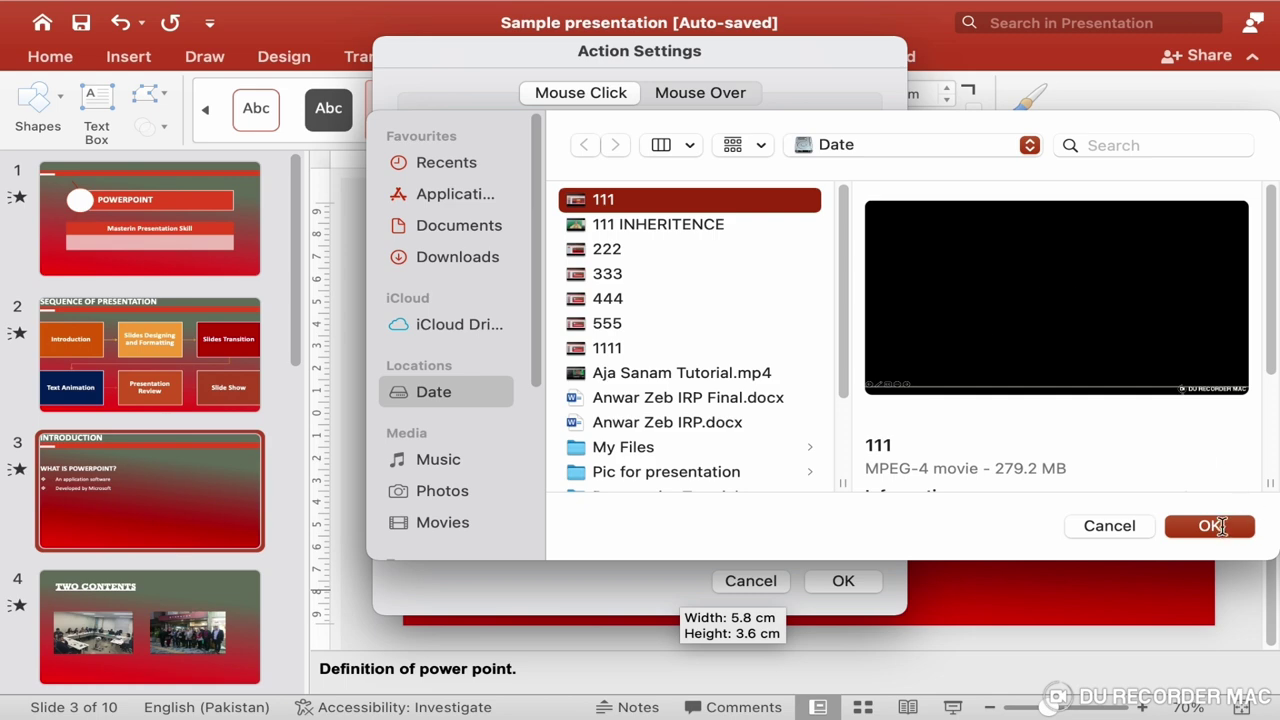
{"action": "left_click", "coordinate": [1211, 526]}
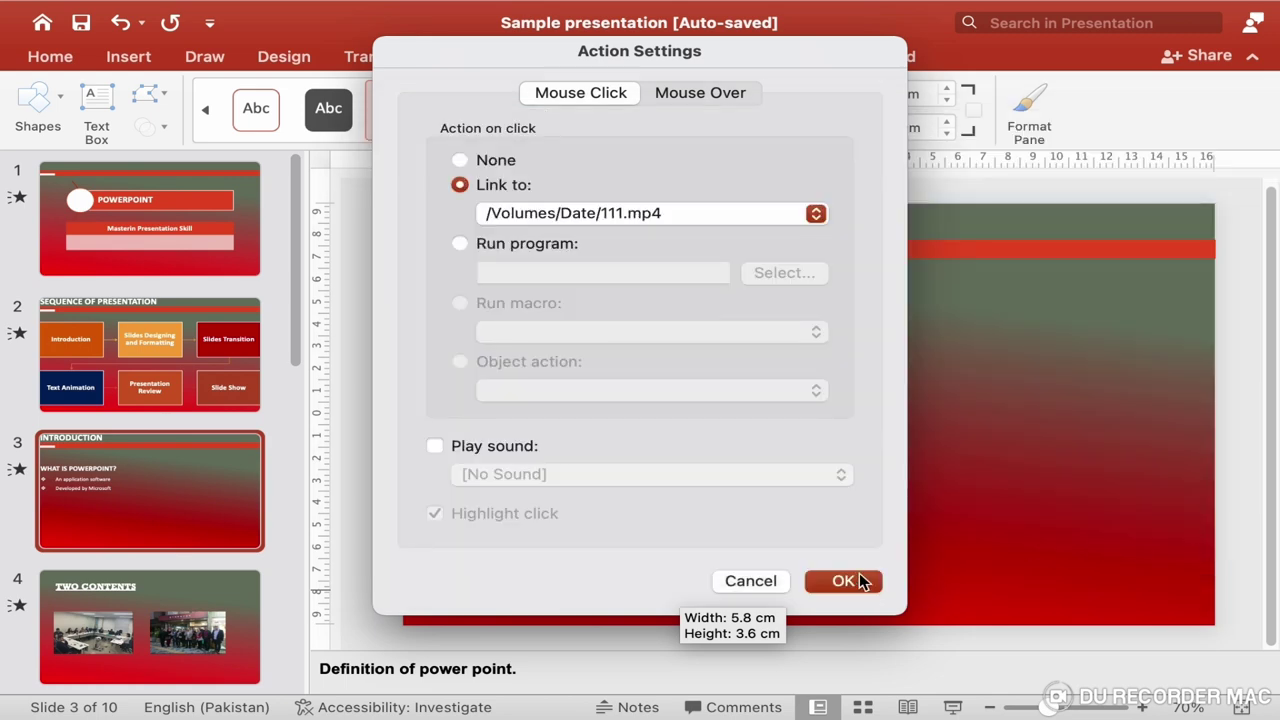
{"action": "left_click", "coordinate": [853, 581]}
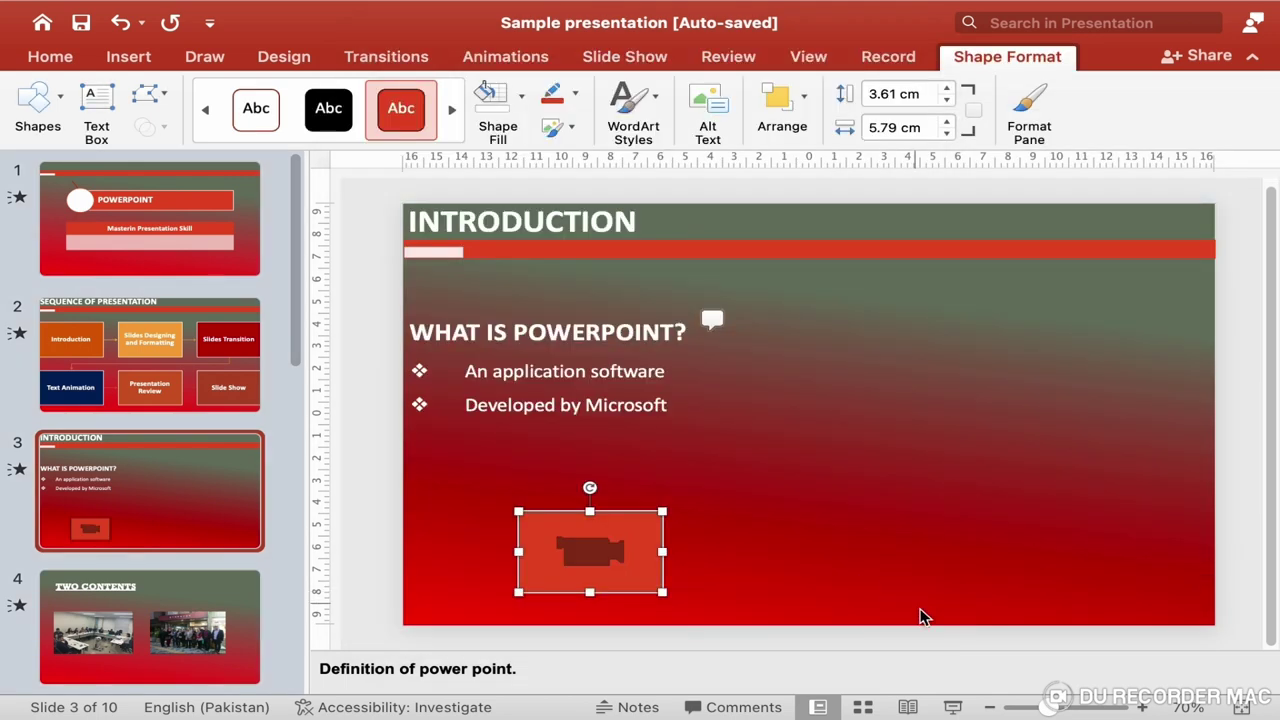
{"action": "left_click", "coordinate": [922, 616]}
Step: In the slide show, open 111.mp4 from the video button, play it in QuickTime, then close it
{"action": "left_click", "coordinate": [952, 705]}
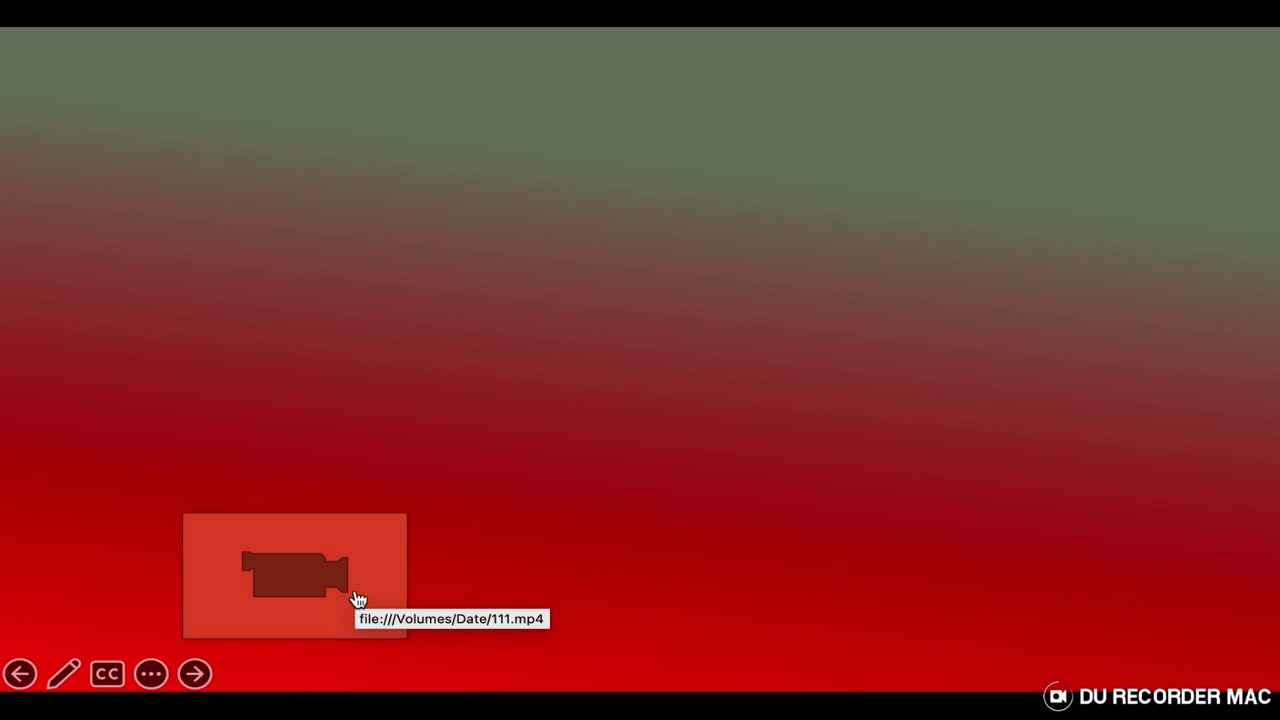
{"action": "left_click", "coordinate": [358, 599]}
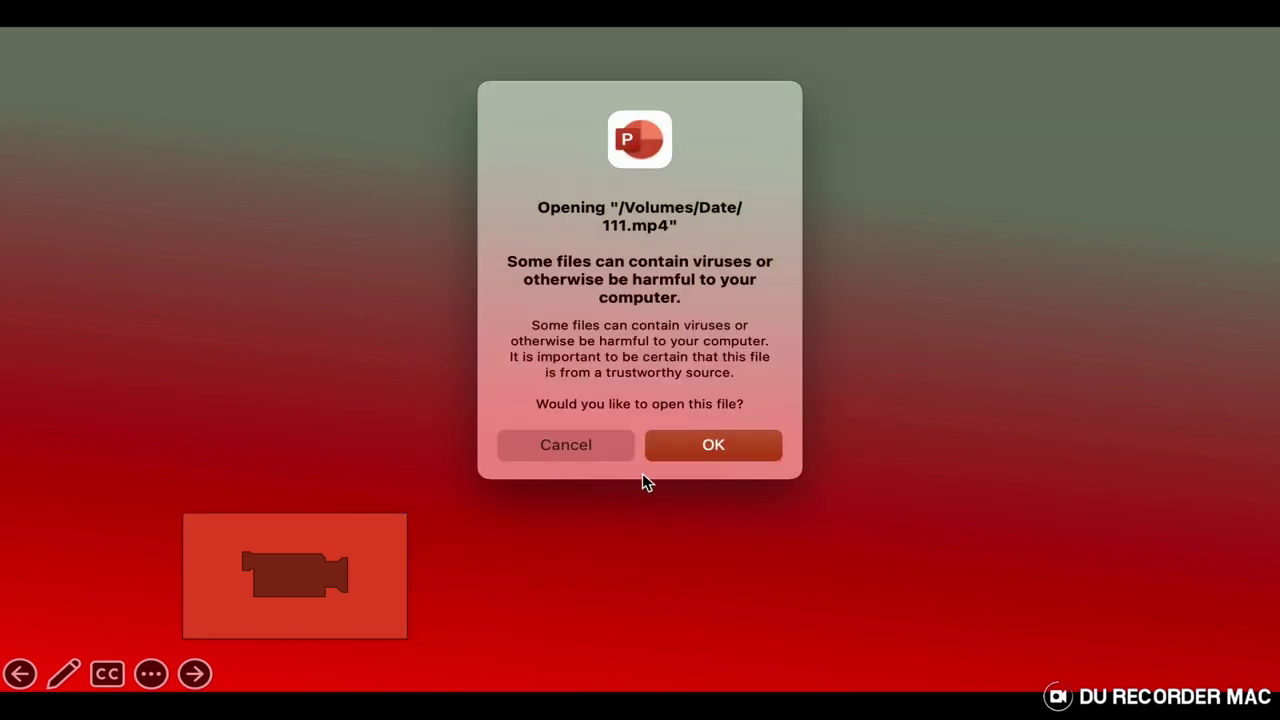
{"action": "left_click", "coordinate": [707, 452]}
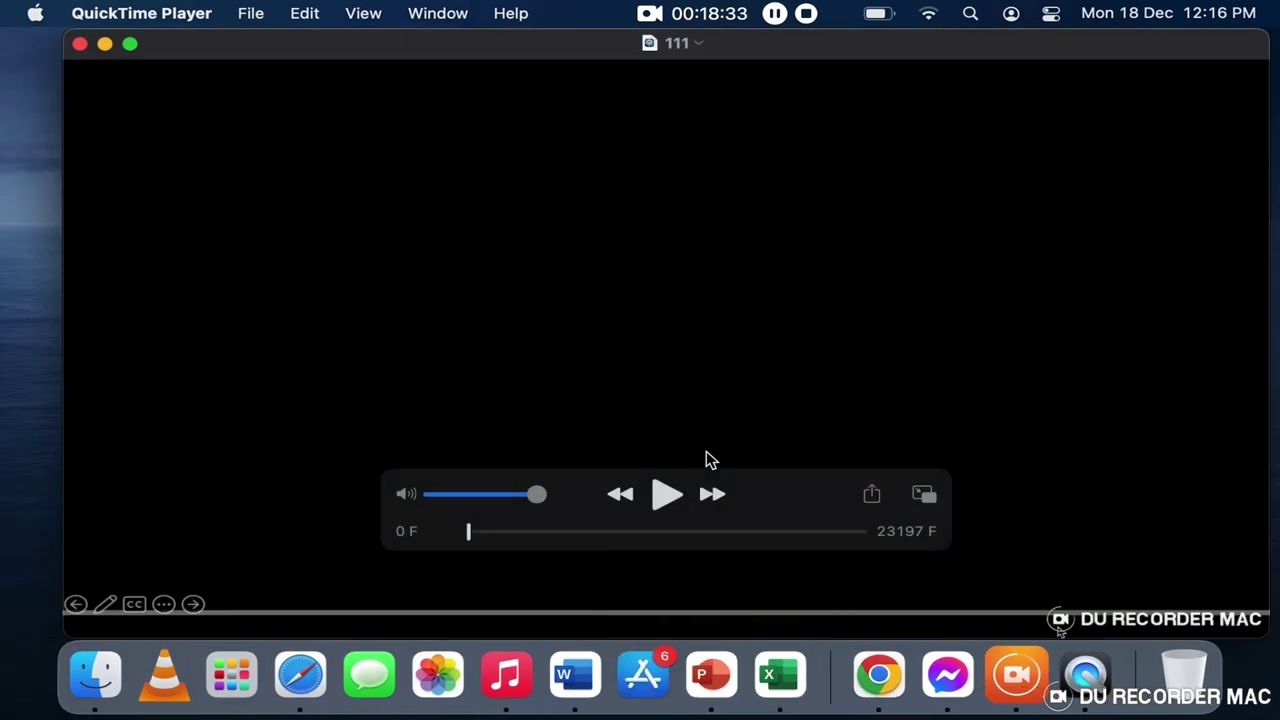
{"action": "left_click", "coordinate": [666, 496]}
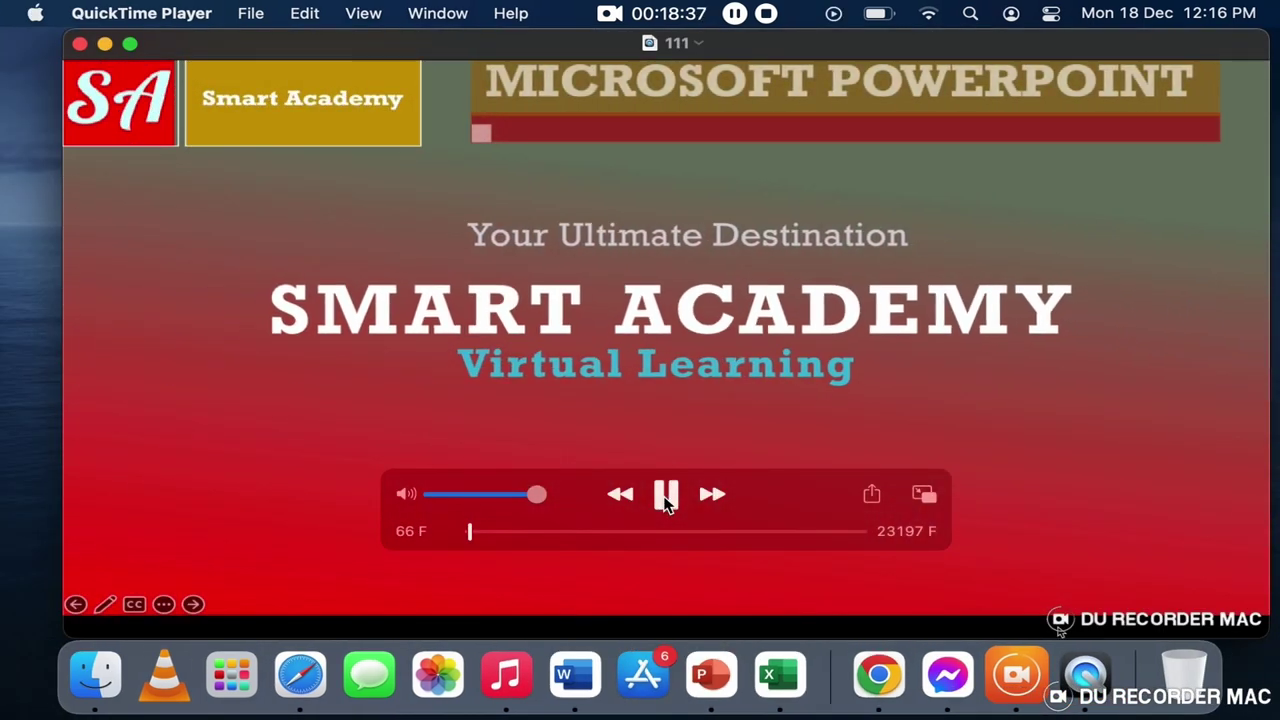
{"action": "left_click", "coordinate": [80, 46]}
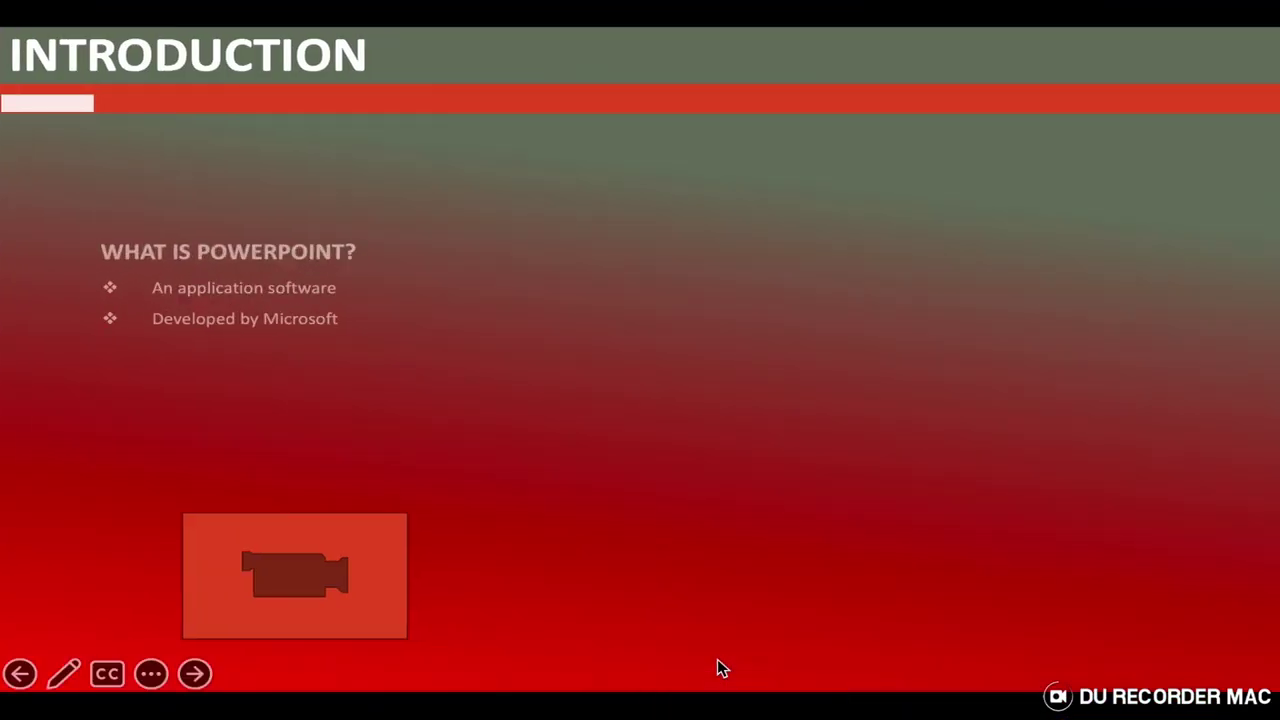
Step: Exit the slide show with Esc, returning to slide 3 with its movie action button in Normal view
{"action": "key", "text": "Escape"}
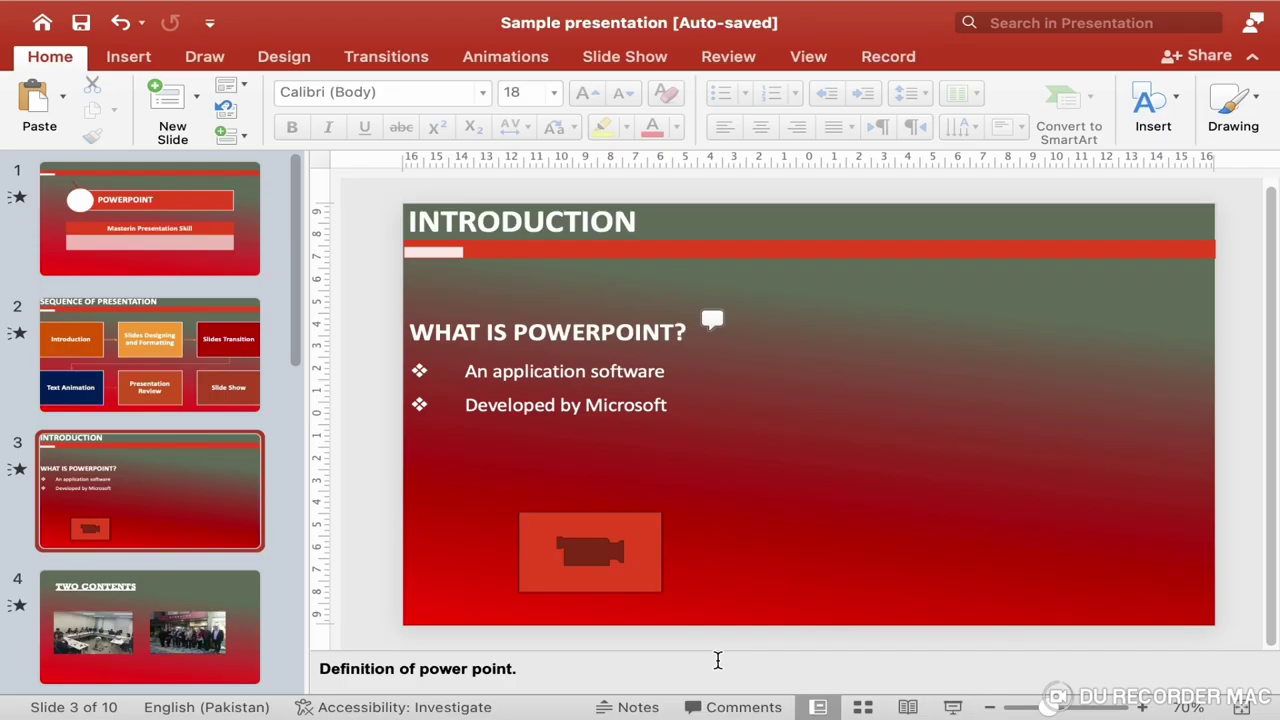